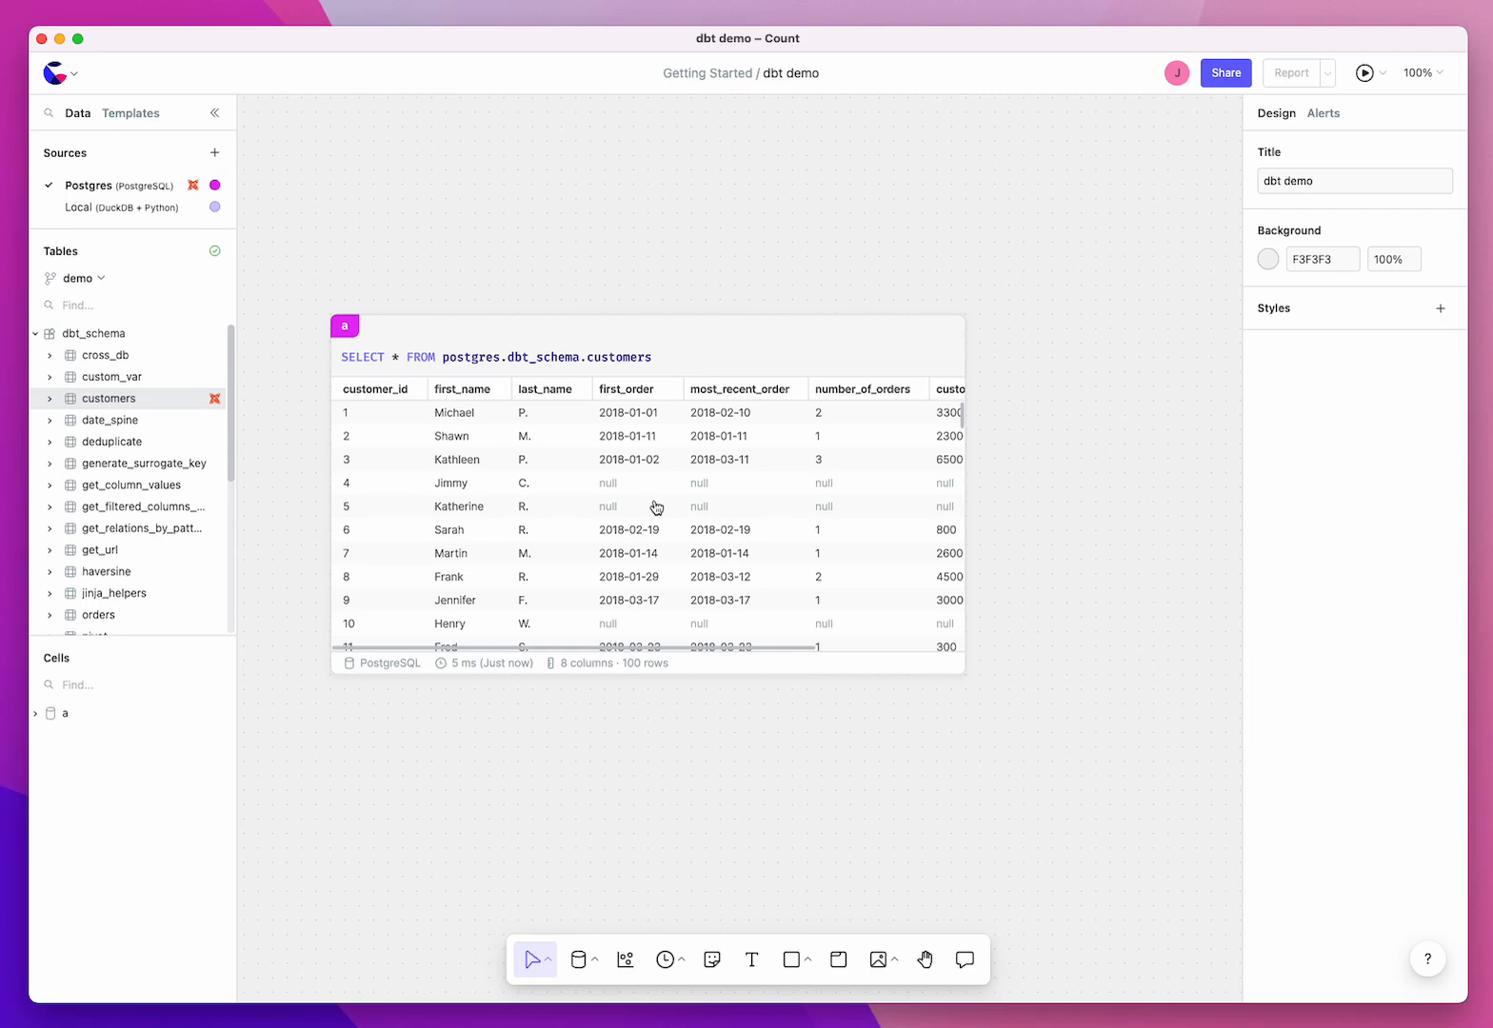
Step: Delete the existing query cell that selects from the customers table from the canvas
left_click(727, 500)
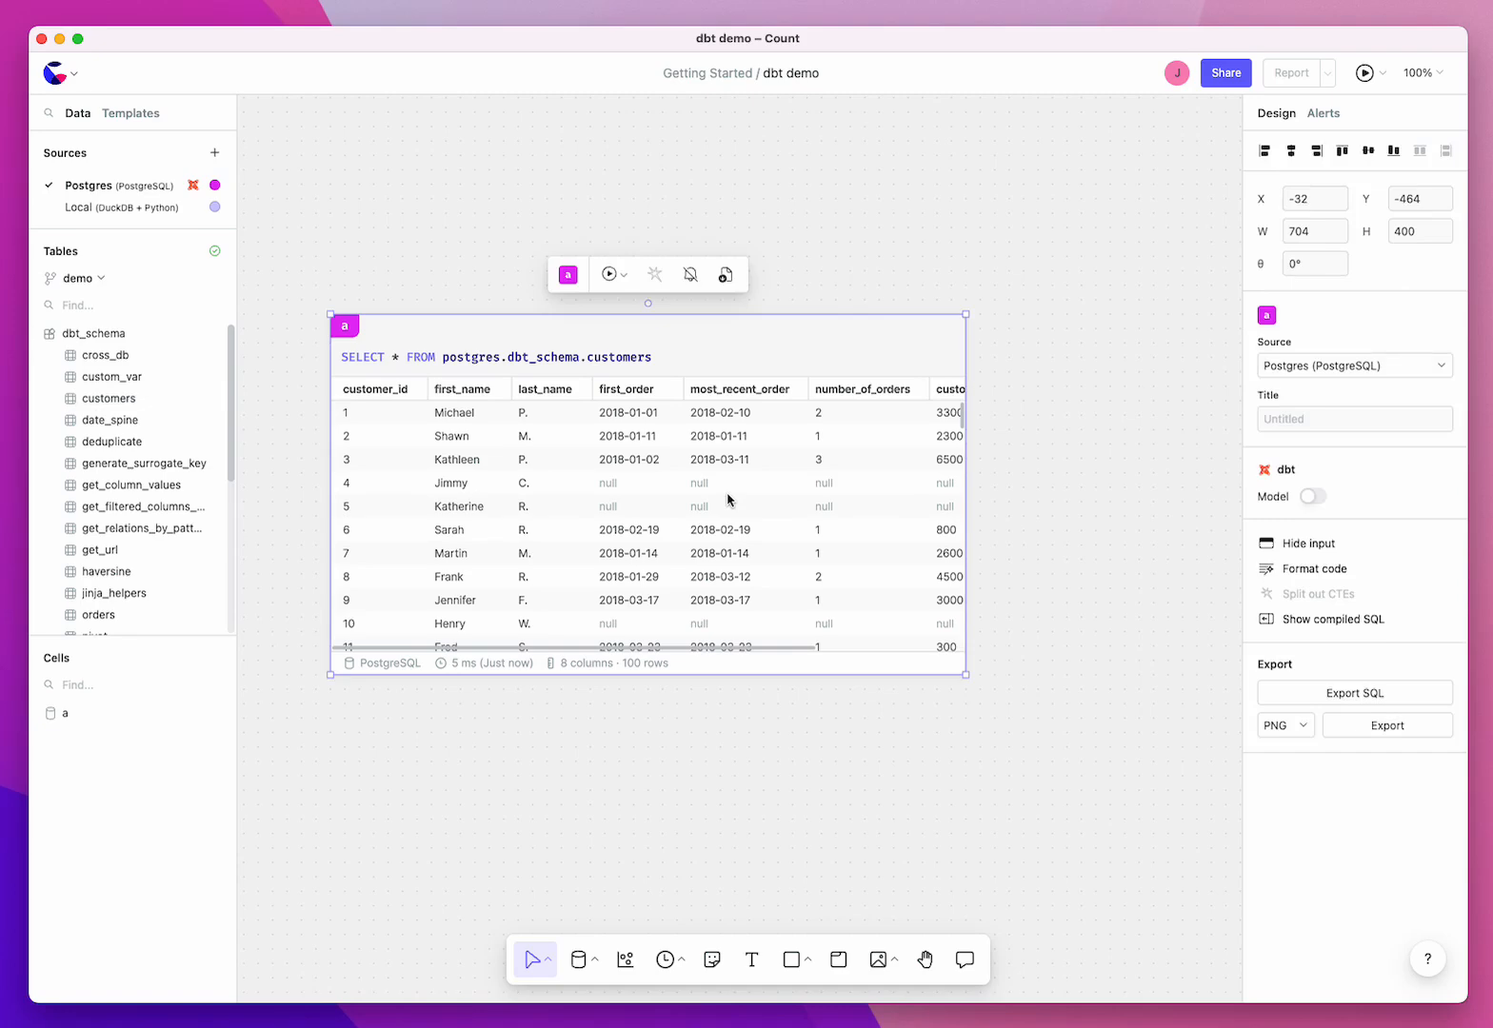
key("BackSpace")
Step: Add the dbt customers model to the canvas as Jinja SQL with 0 upstream levels
mouse_move(218, 399)
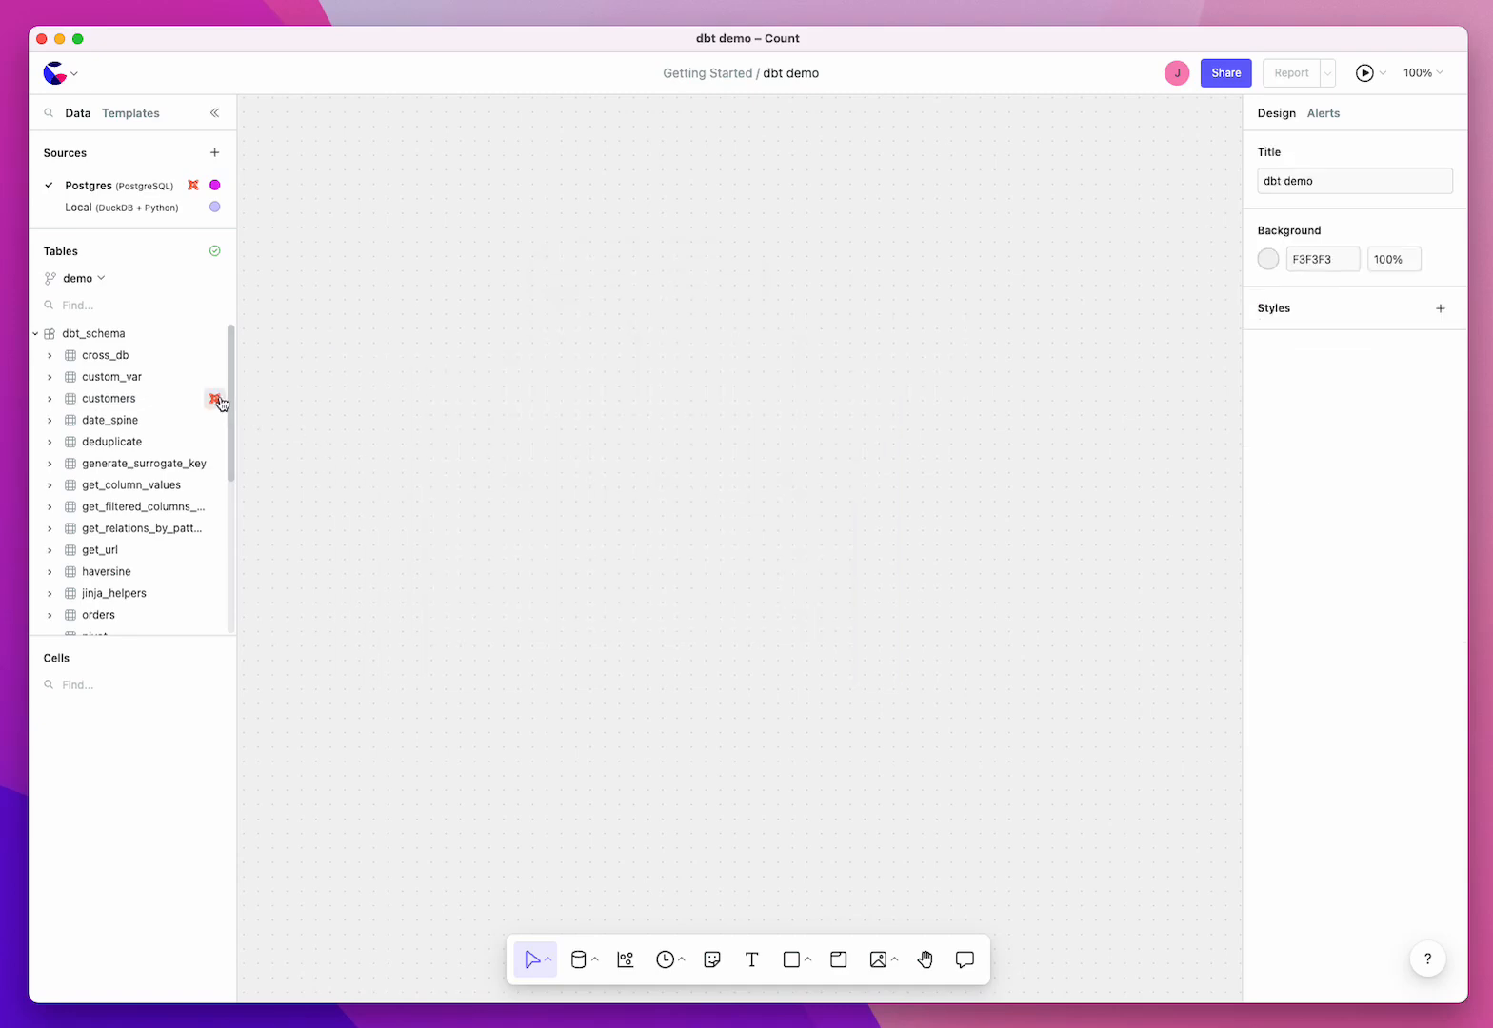
left_click(217, 400)
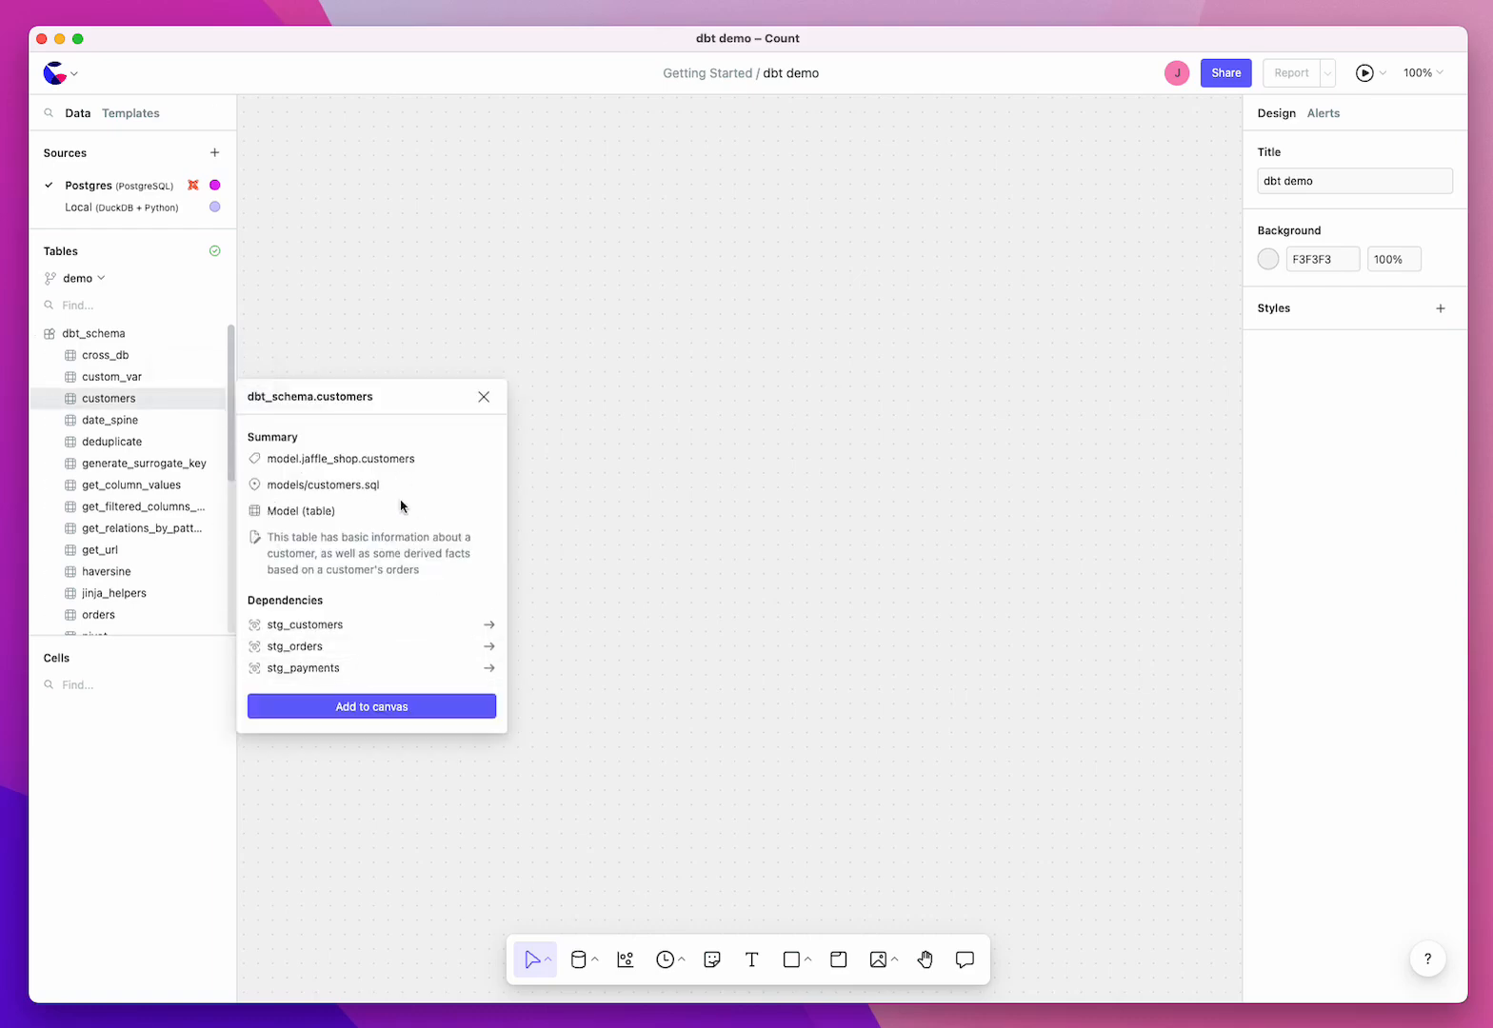
left_click(419, 714)
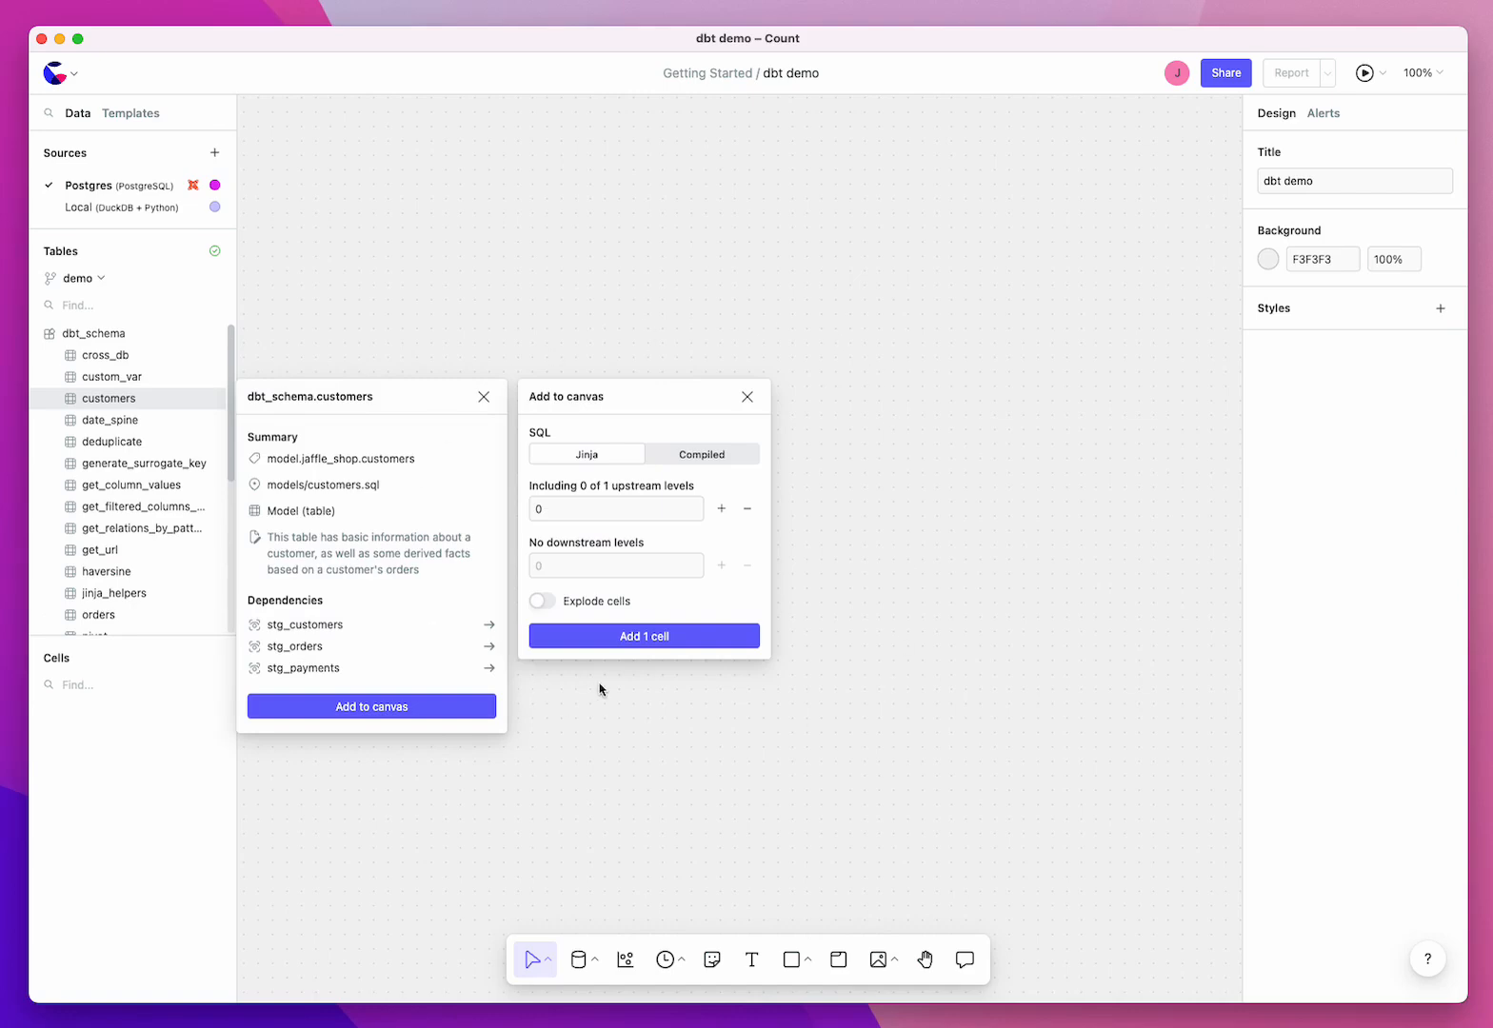
left_click(657, 637)
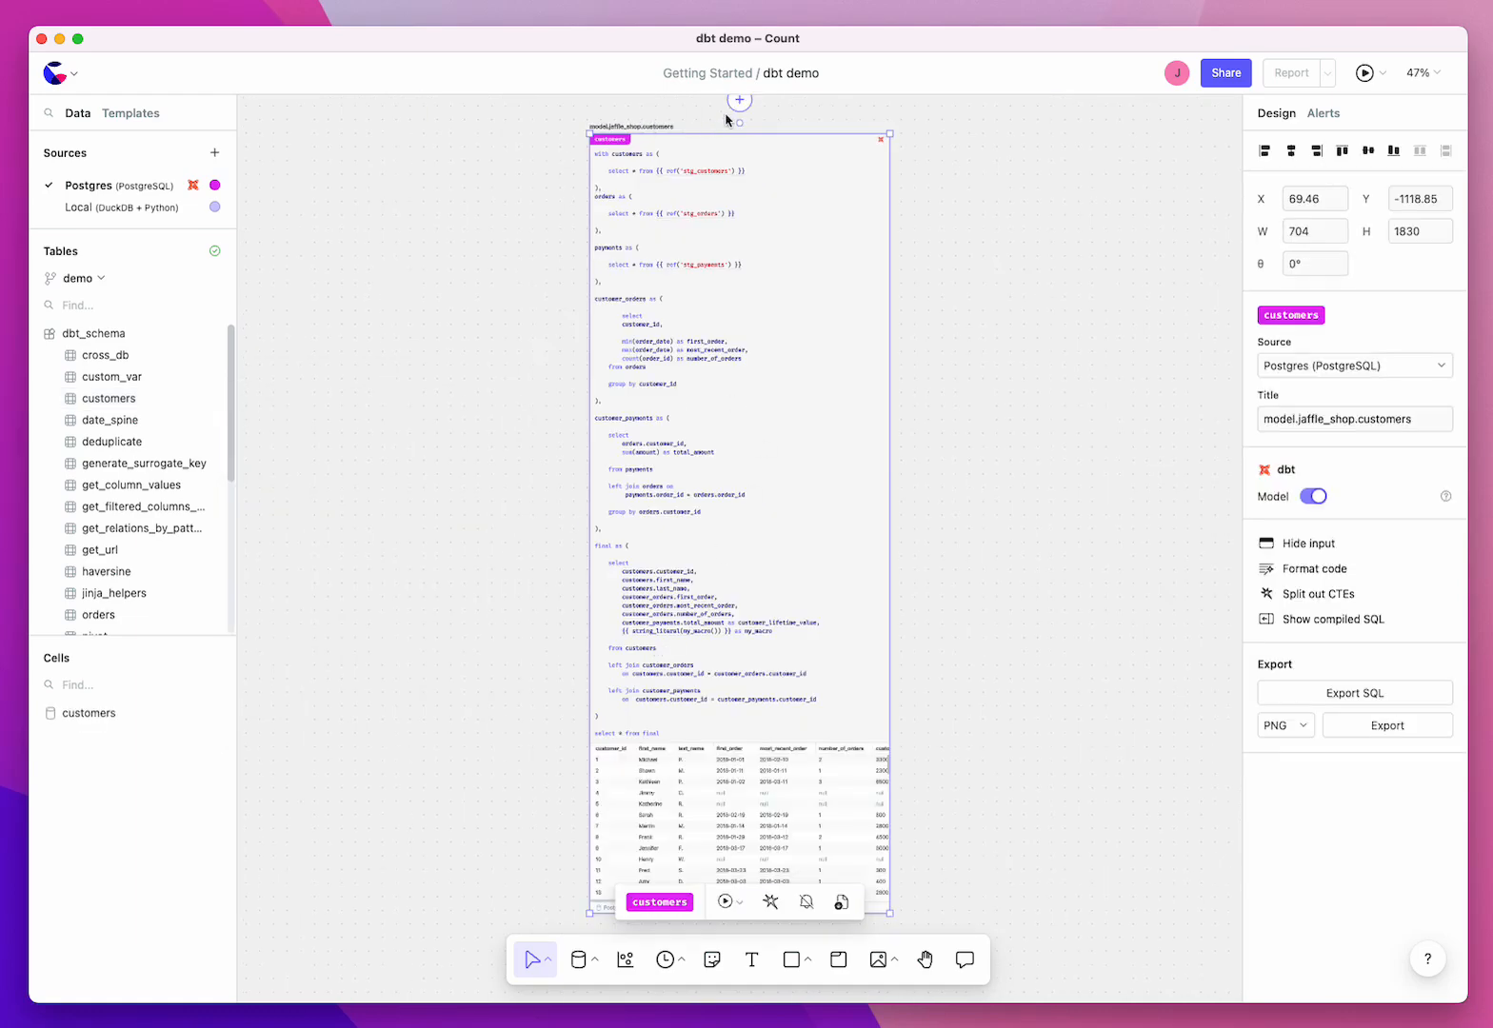
Step: Widen the customers cell to about 1099, show its compiled SQL and compare it with the Jinja code down to my_macro
scroll(781, 126, "up", 10)
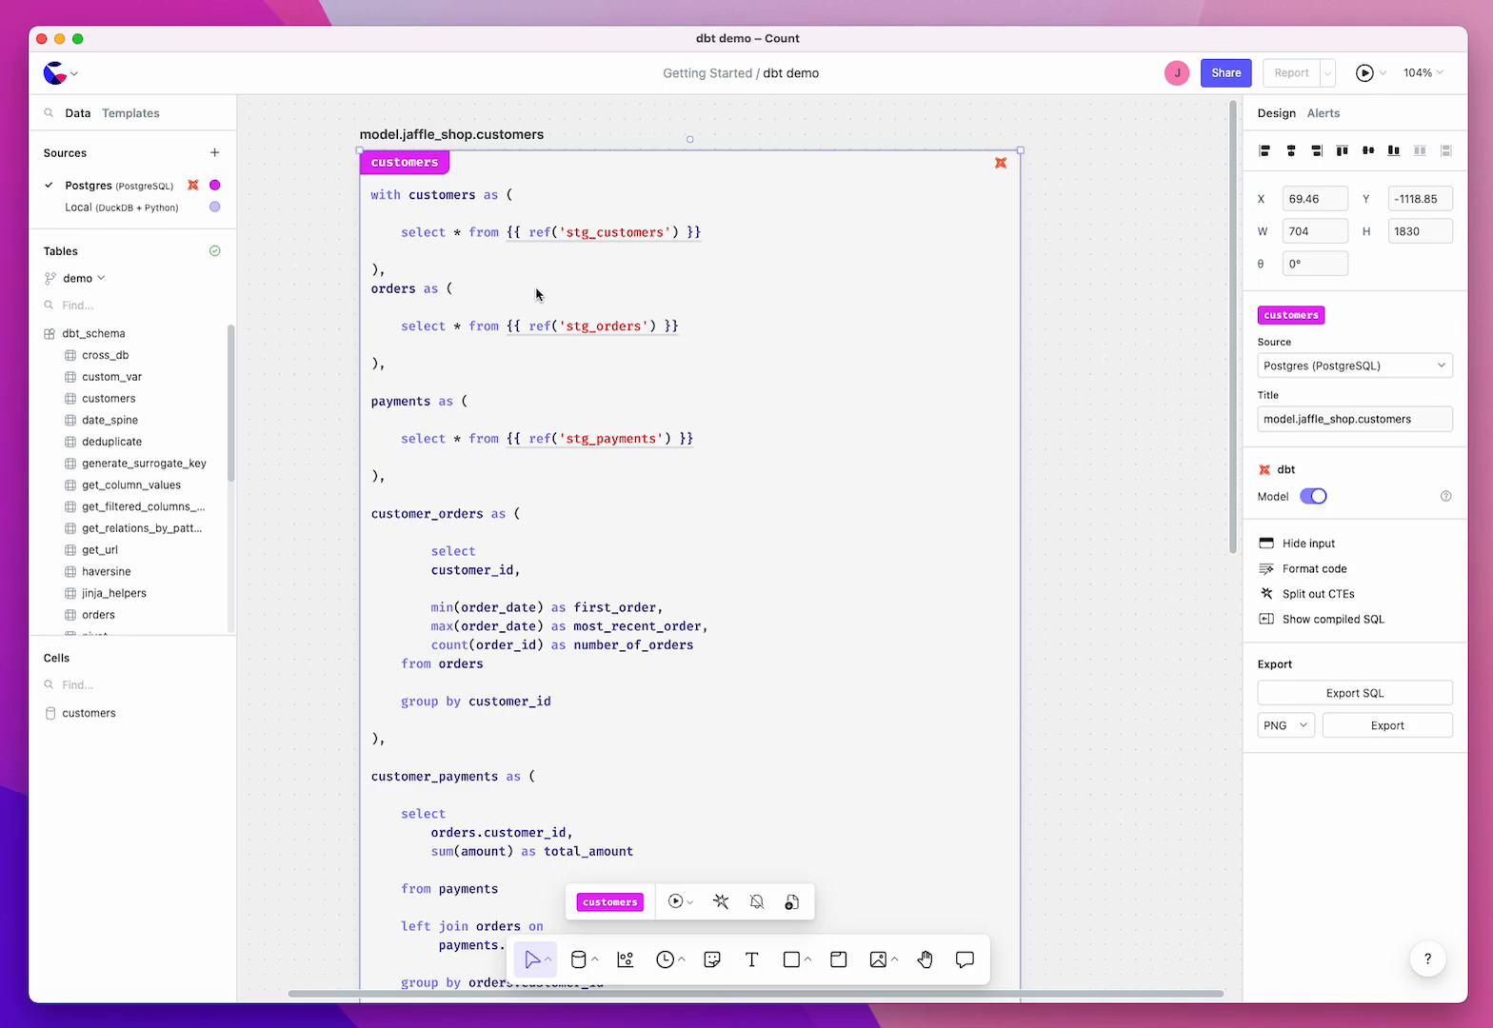
mouse_move(545, 250)
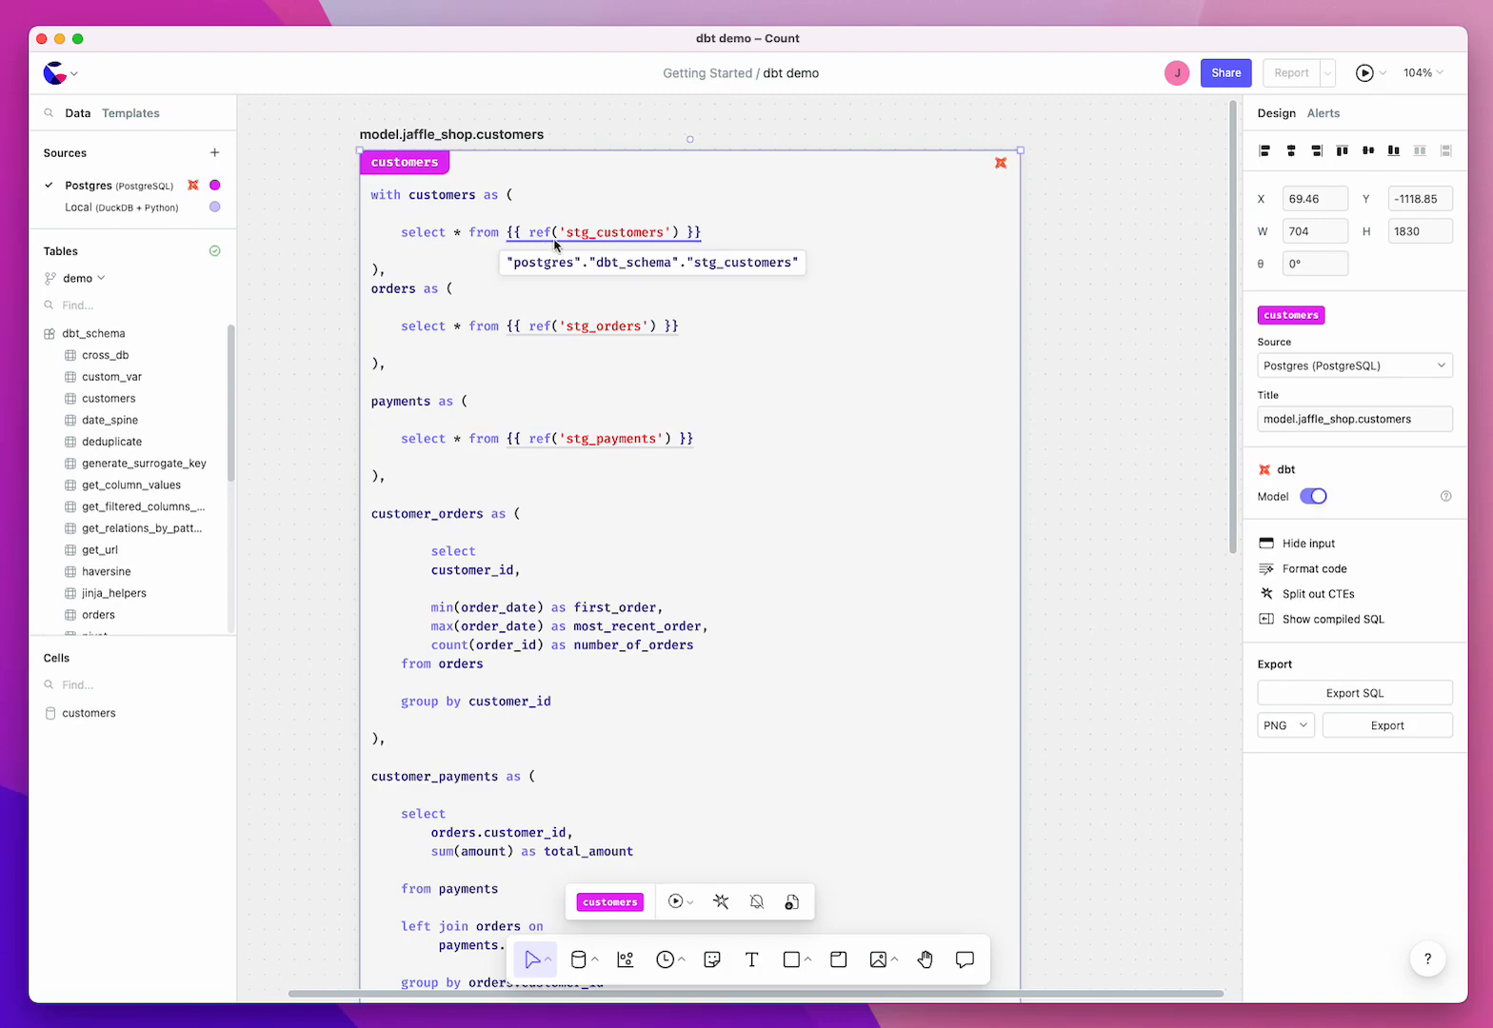
scroll(554, 245, "right", 3)
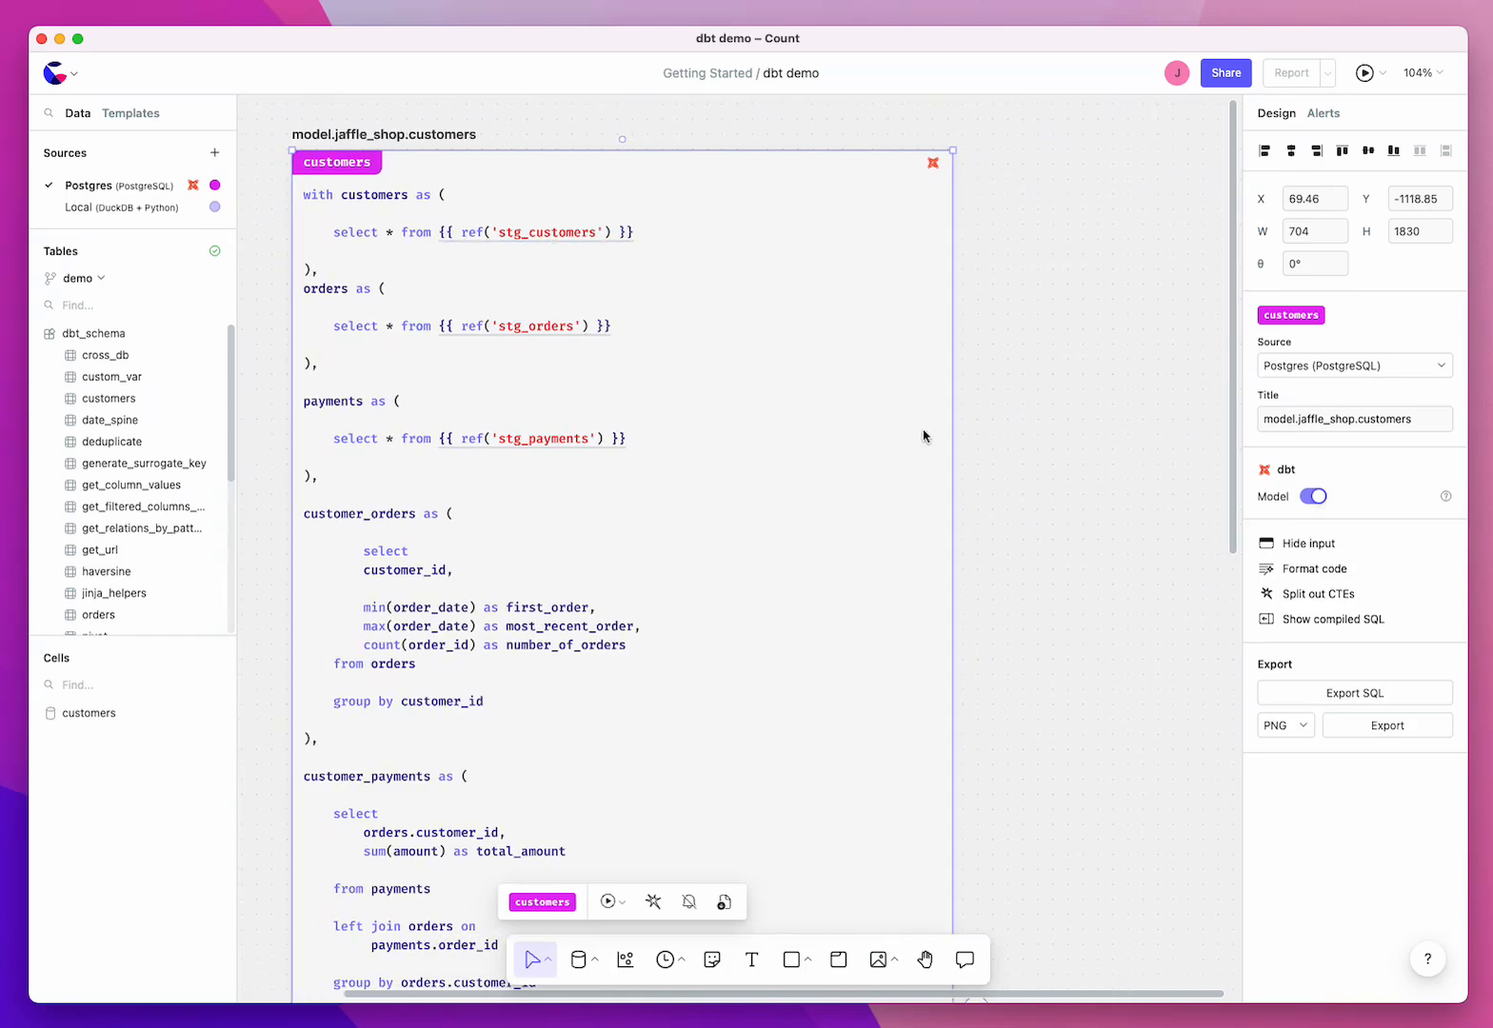
left_click(1329, 624)
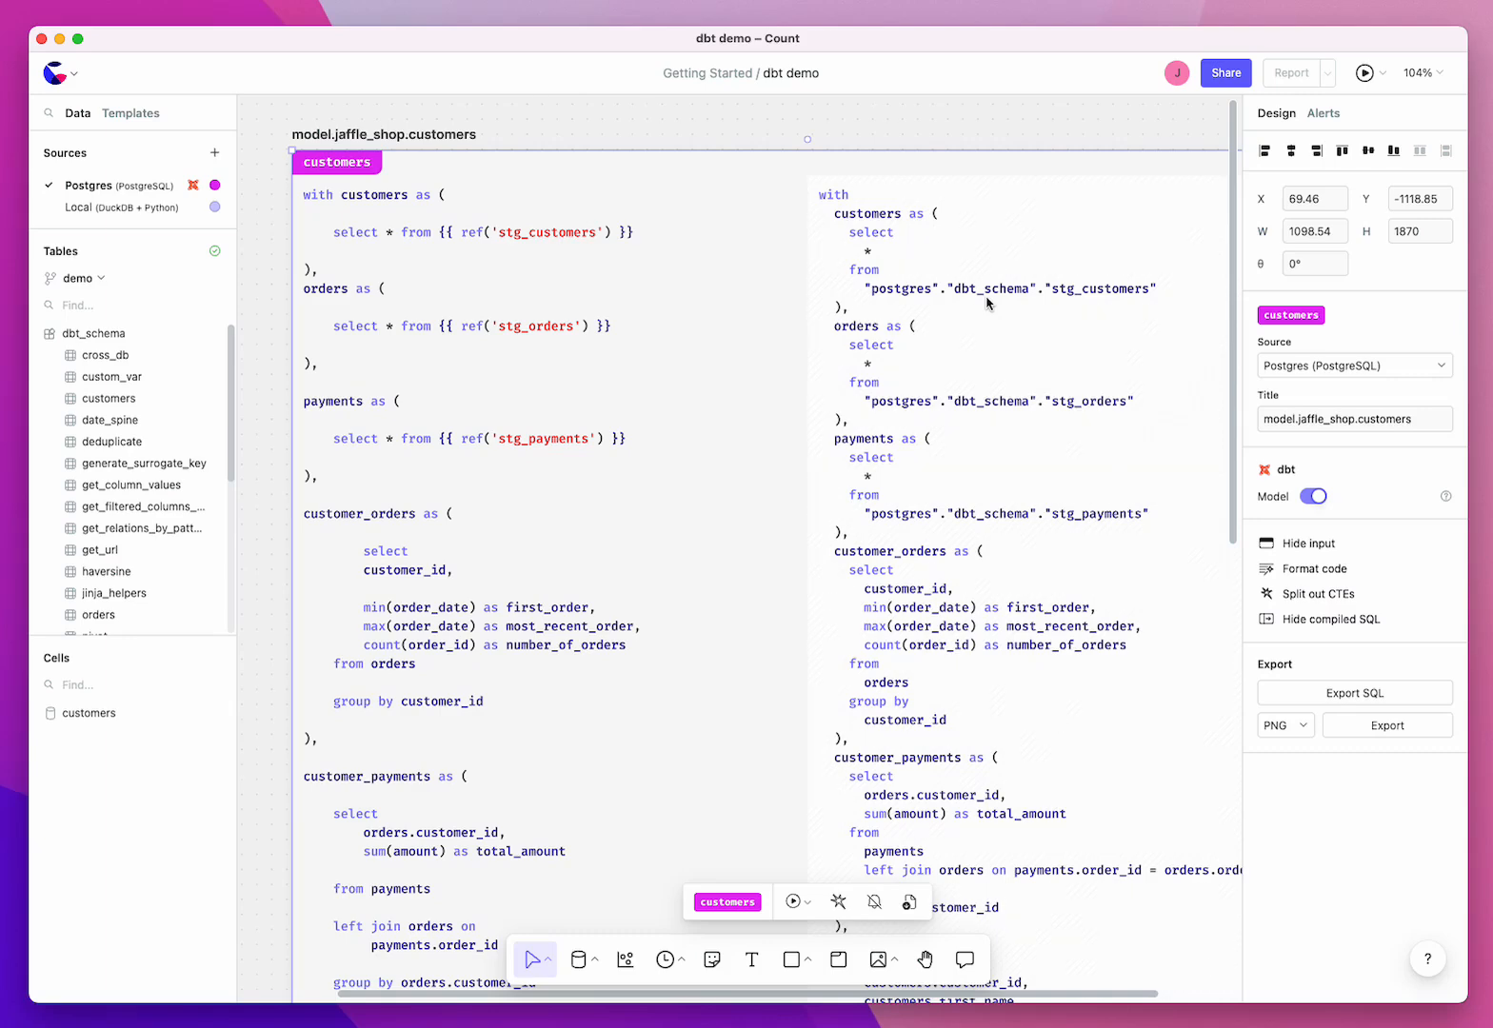
scroll(997, 341, "down", 5)
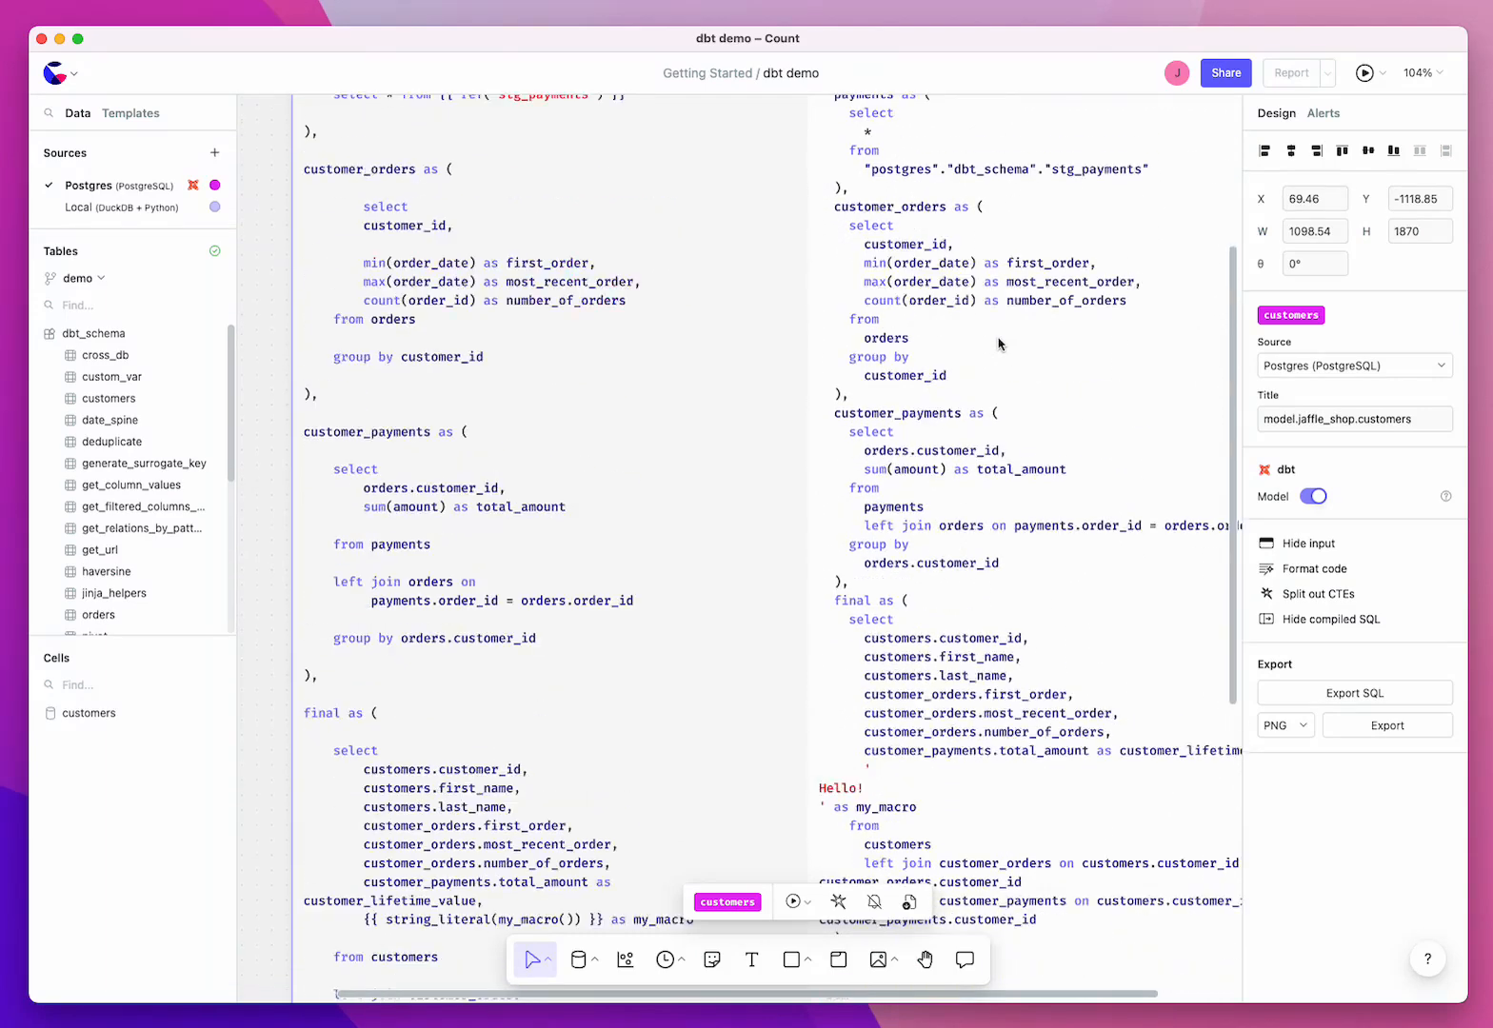
scroll(998, 344, "down", 3)
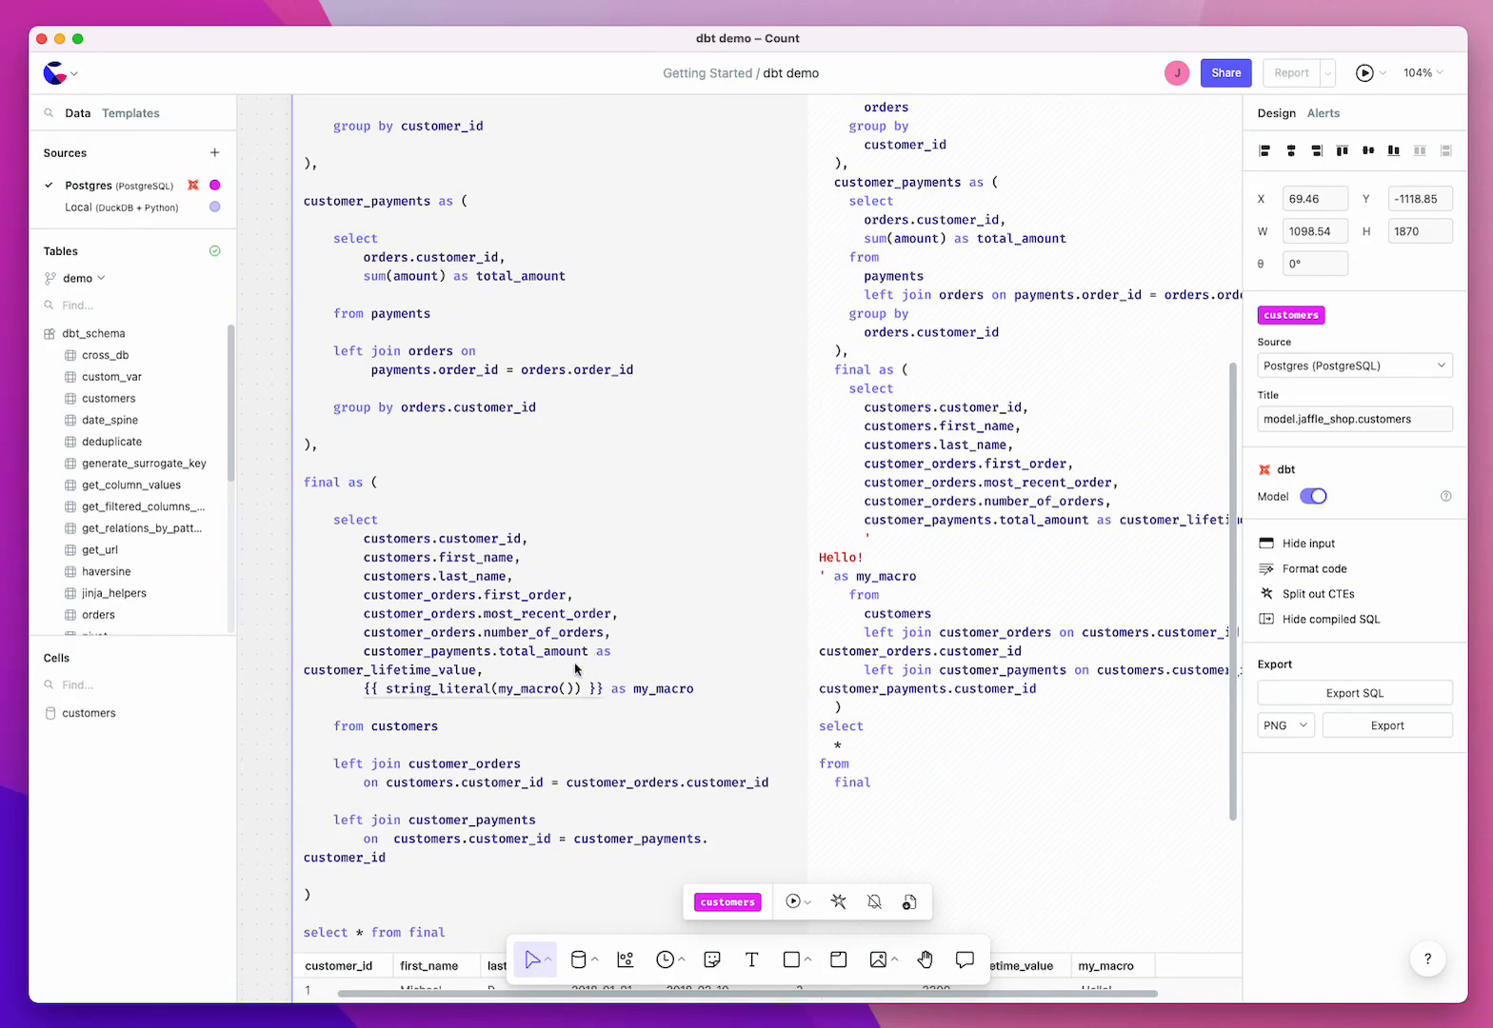
mouse_move(558, 695)
scroll(938, 714, "up", 10)
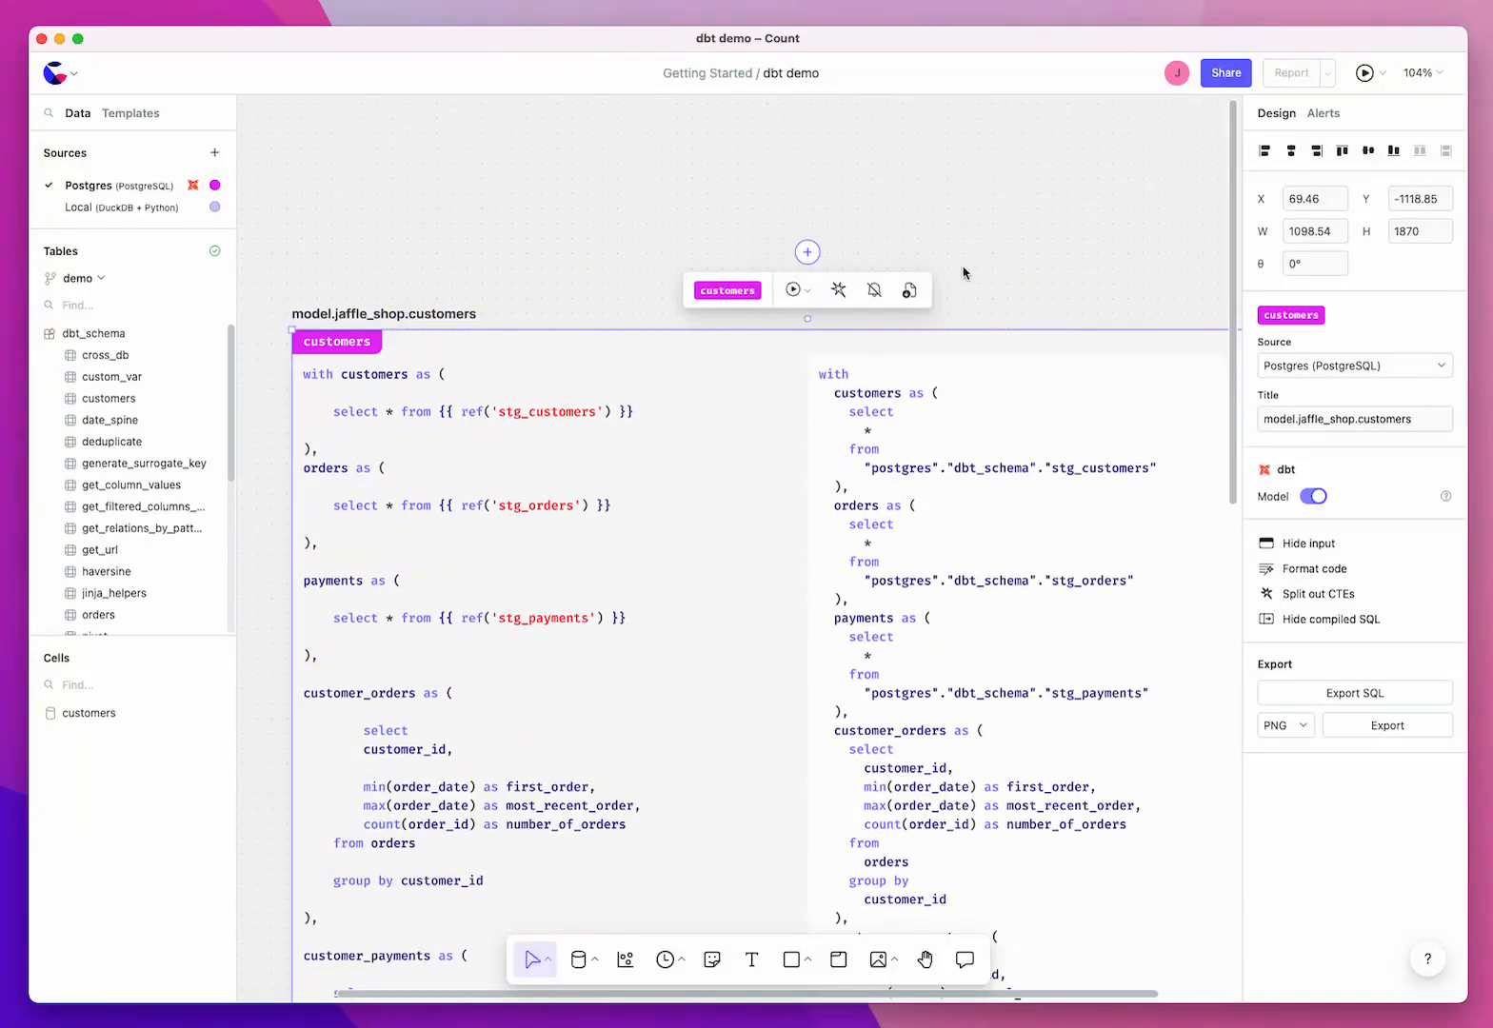
Step: Delete the widened customers model cell from the canvas
scroll(1020, 290, "down", 5)
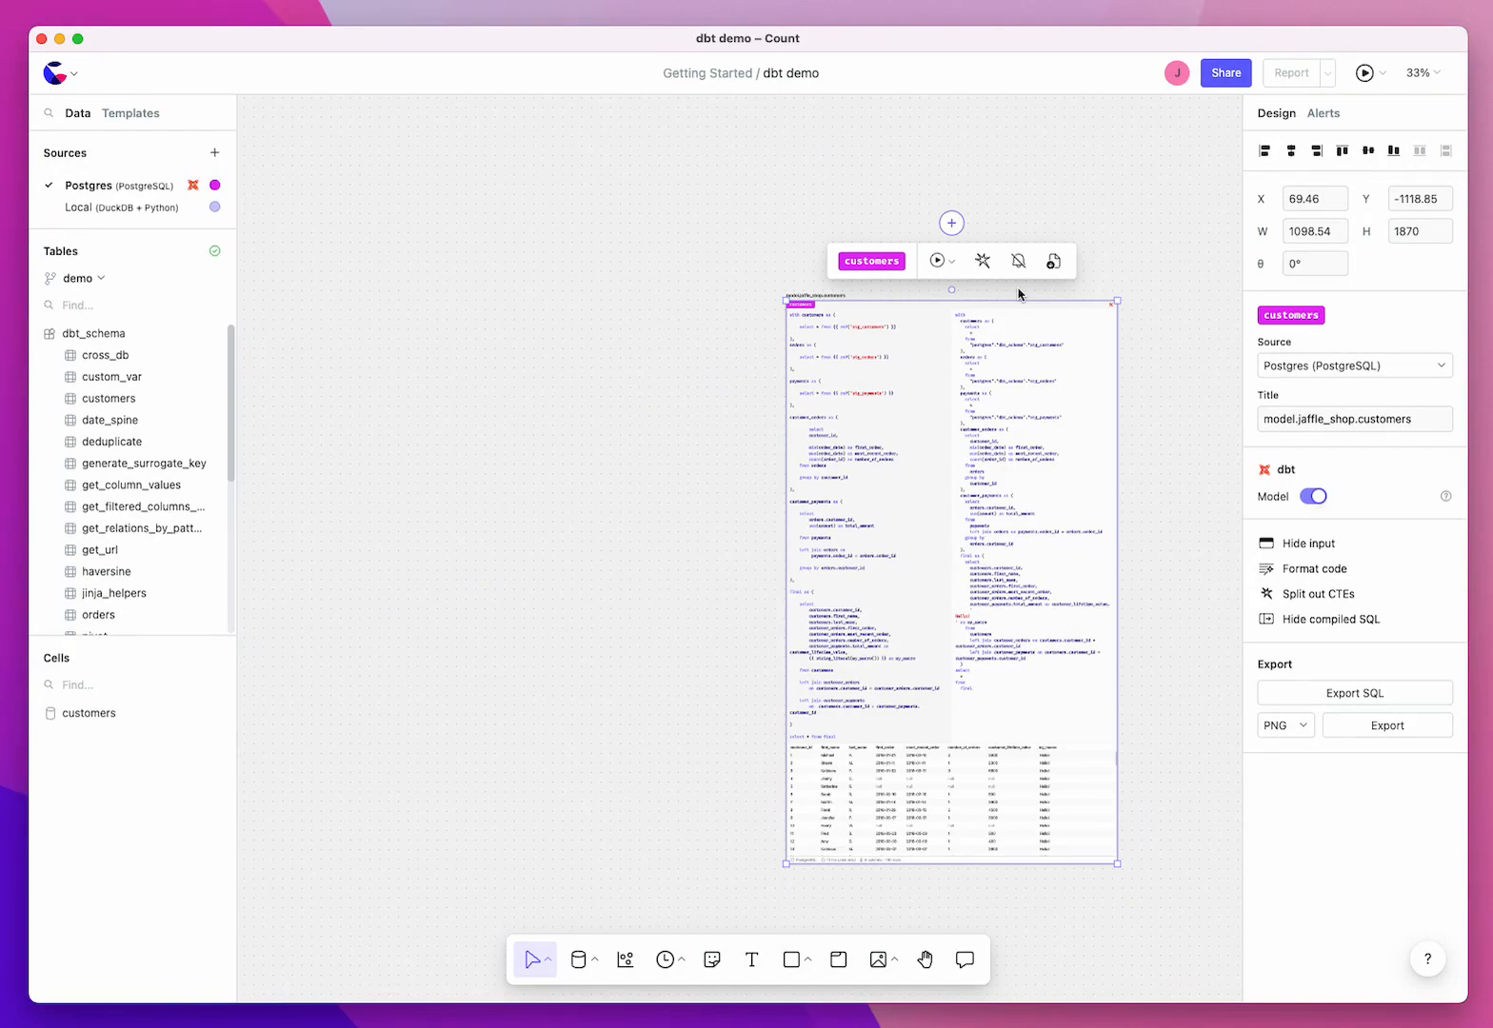
left_click(730, 387)
left_click(838, 401)
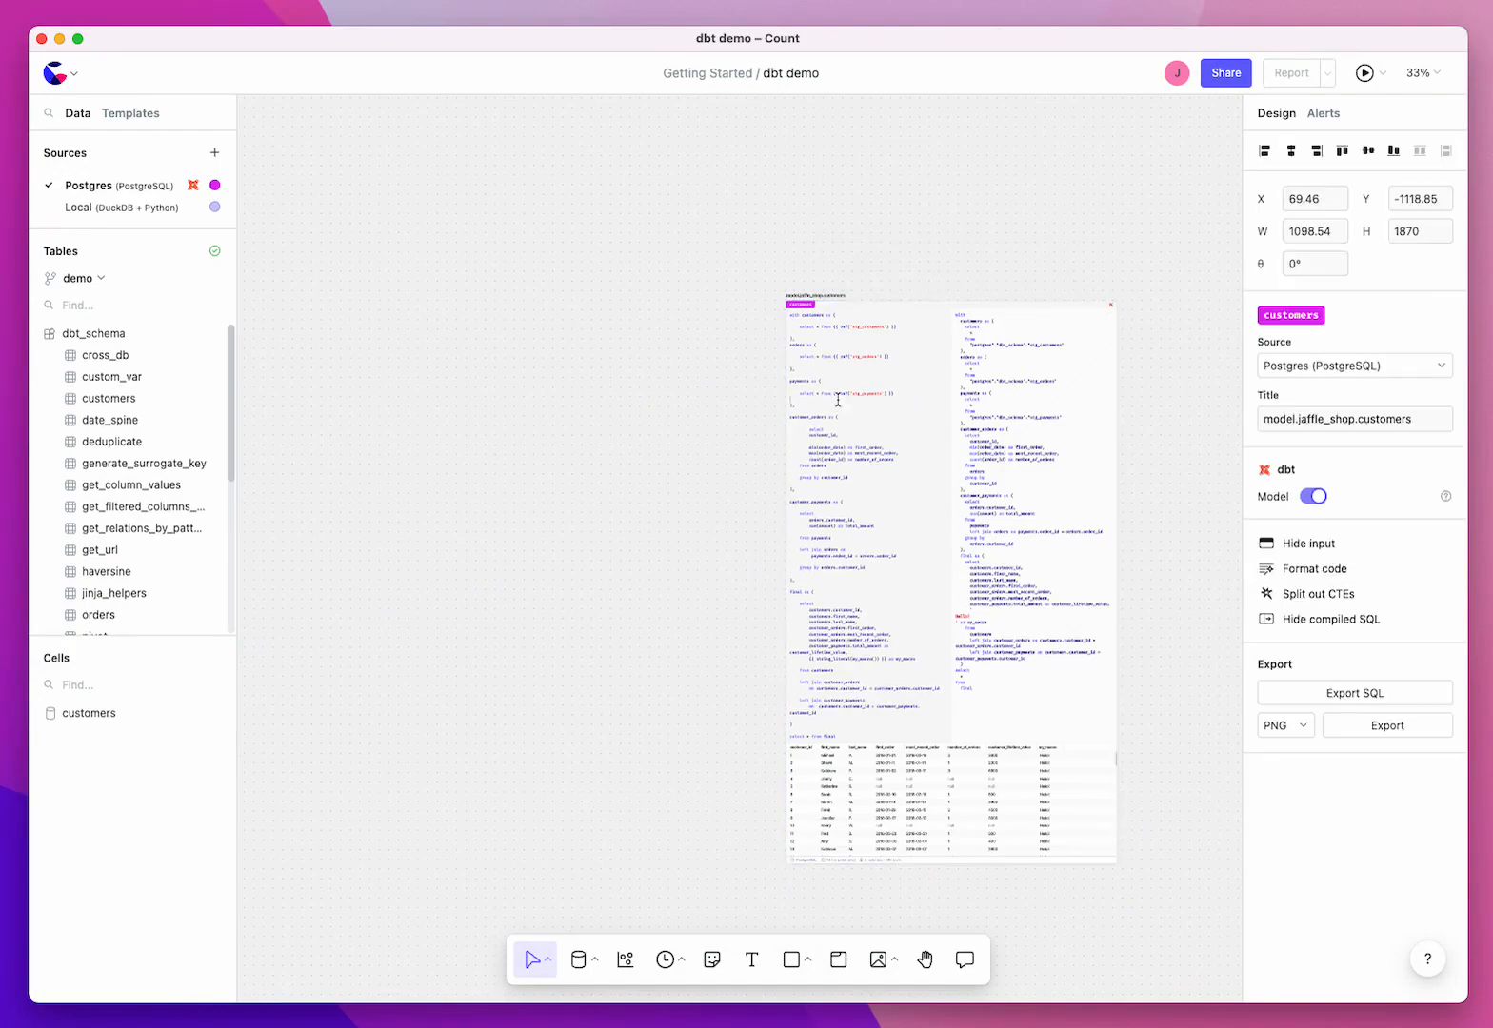
key("BackSpace")
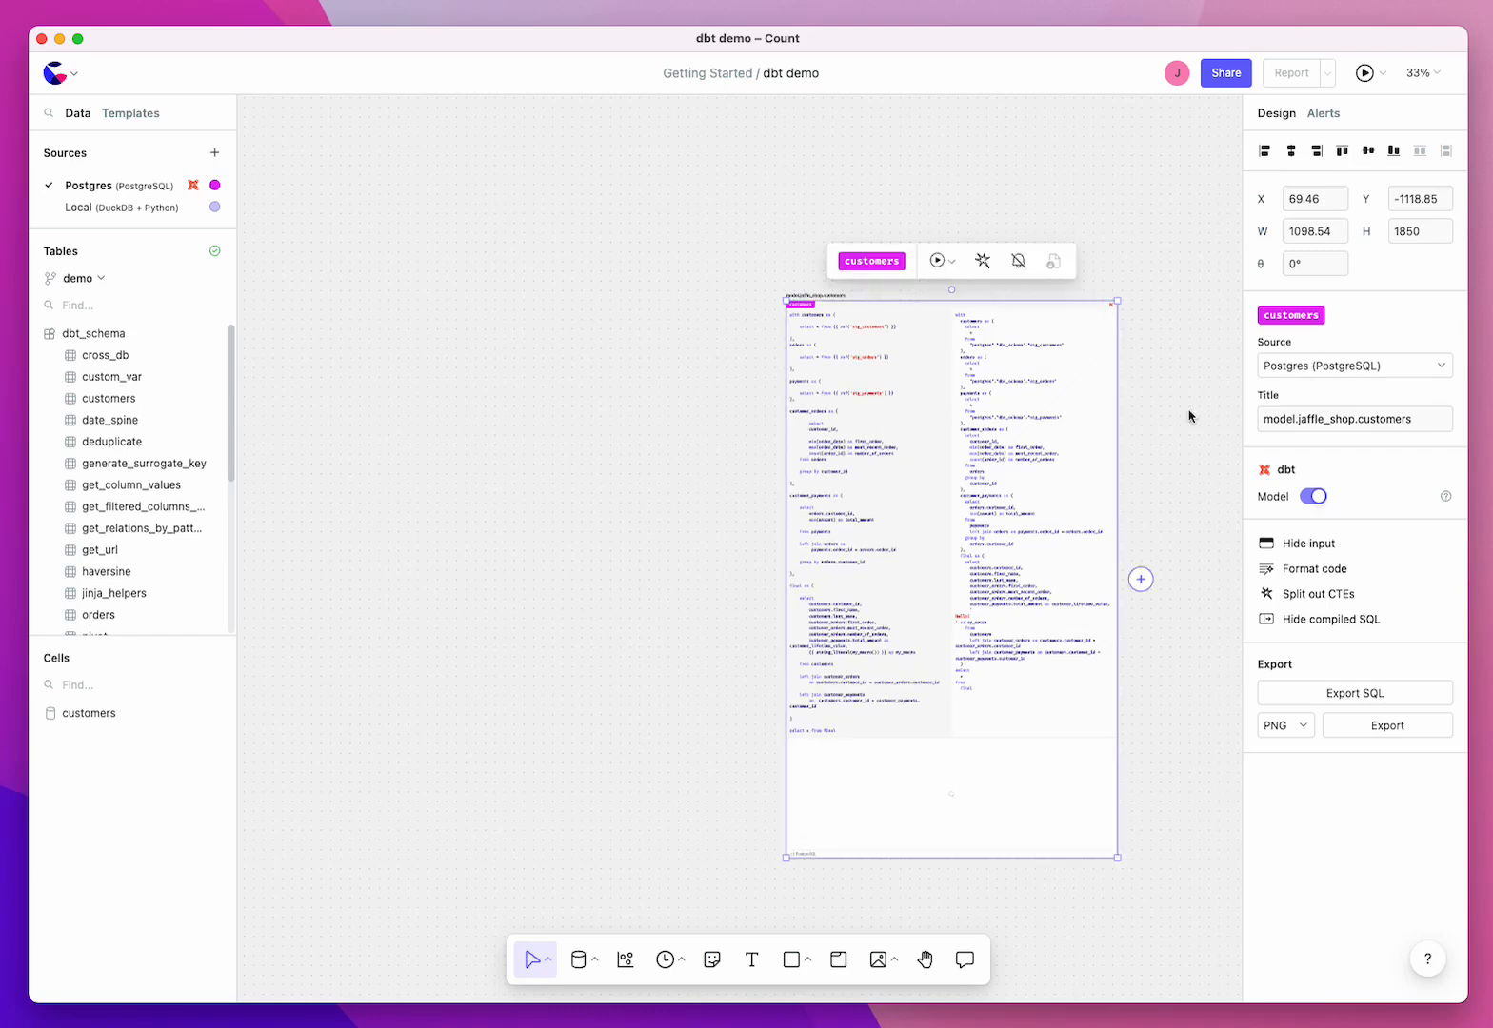
key("BackSpace")
Step: Add the dbt customers model to the canvas as Jinja SQL, including 1 upstream level
left_click(211, 406)
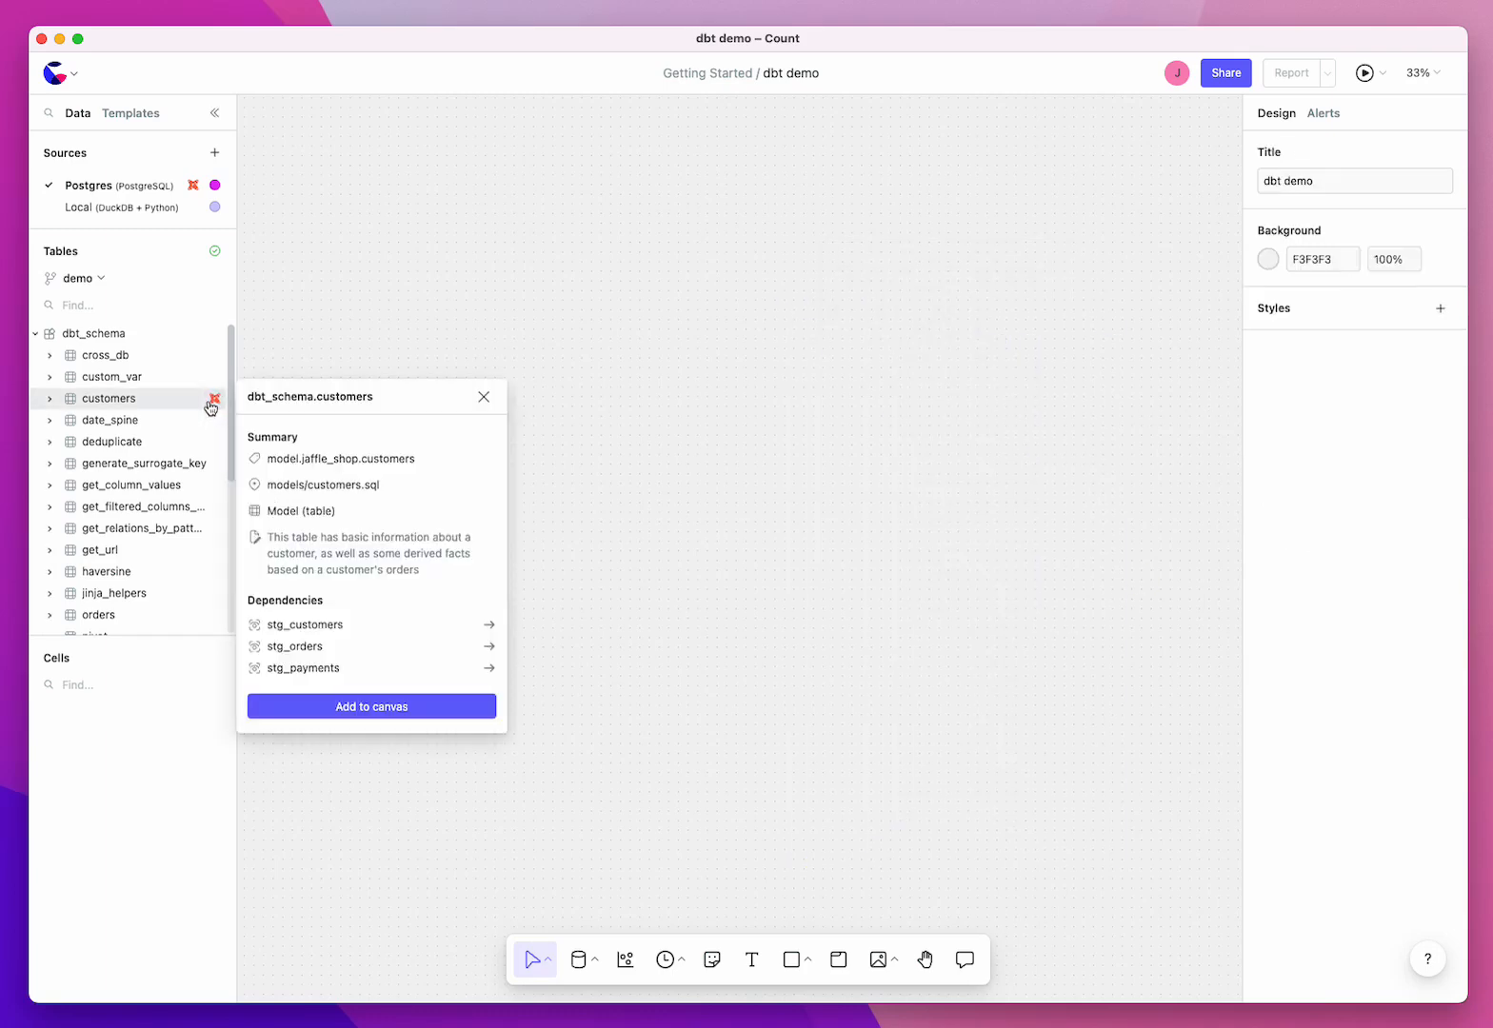
left_click(381, 707)
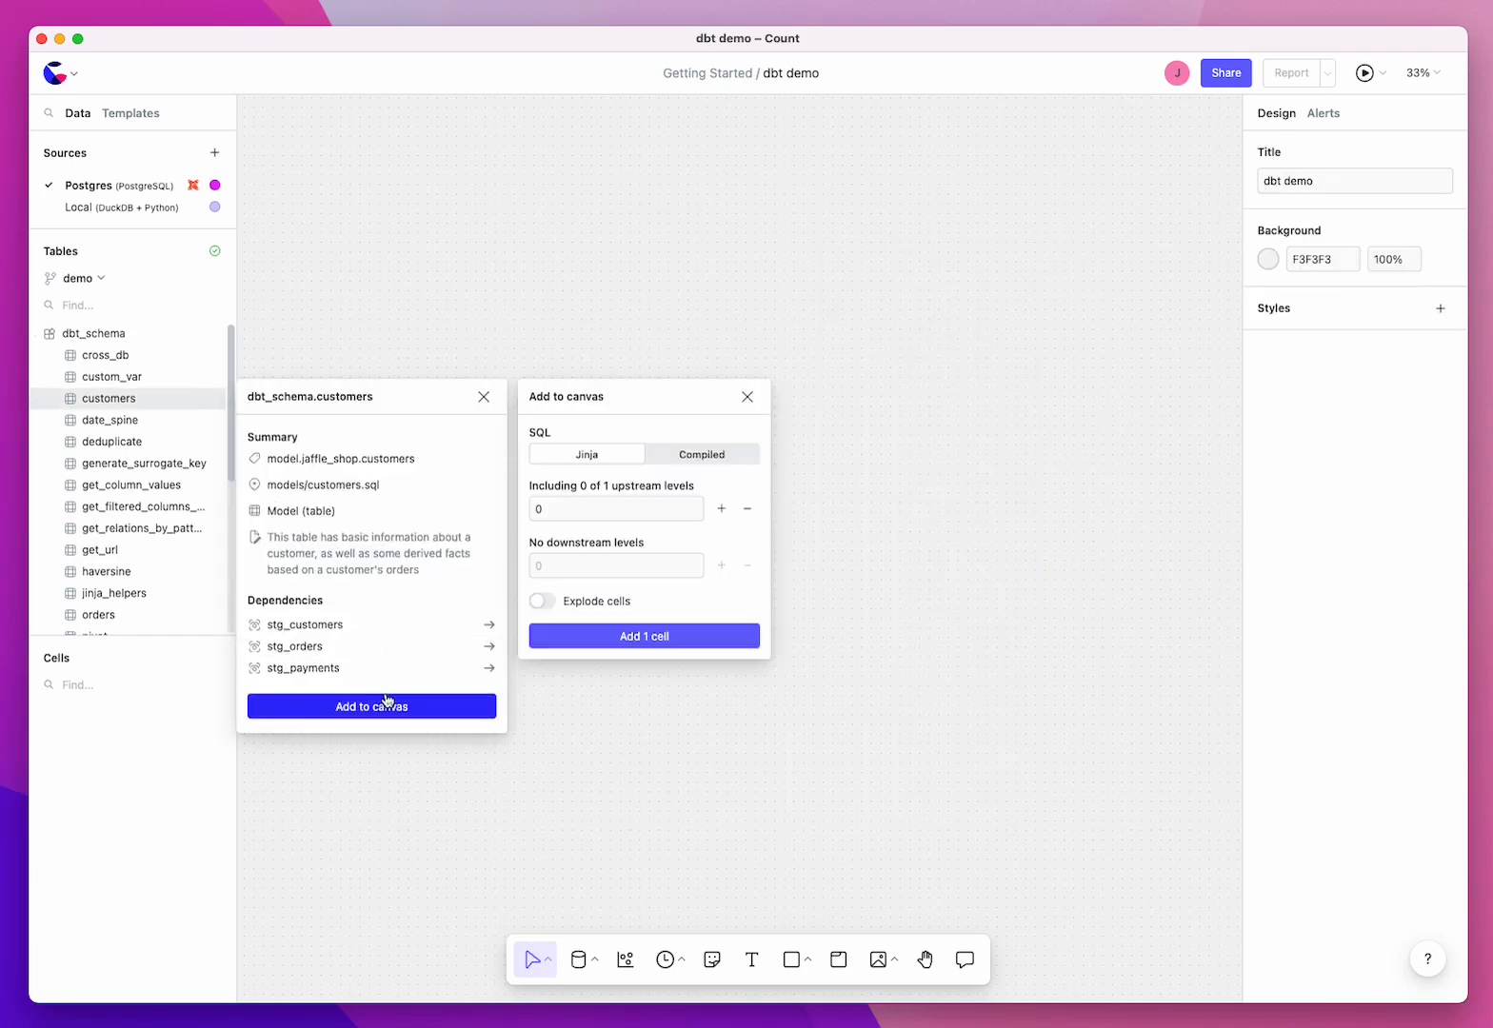
left_click(722, 510)
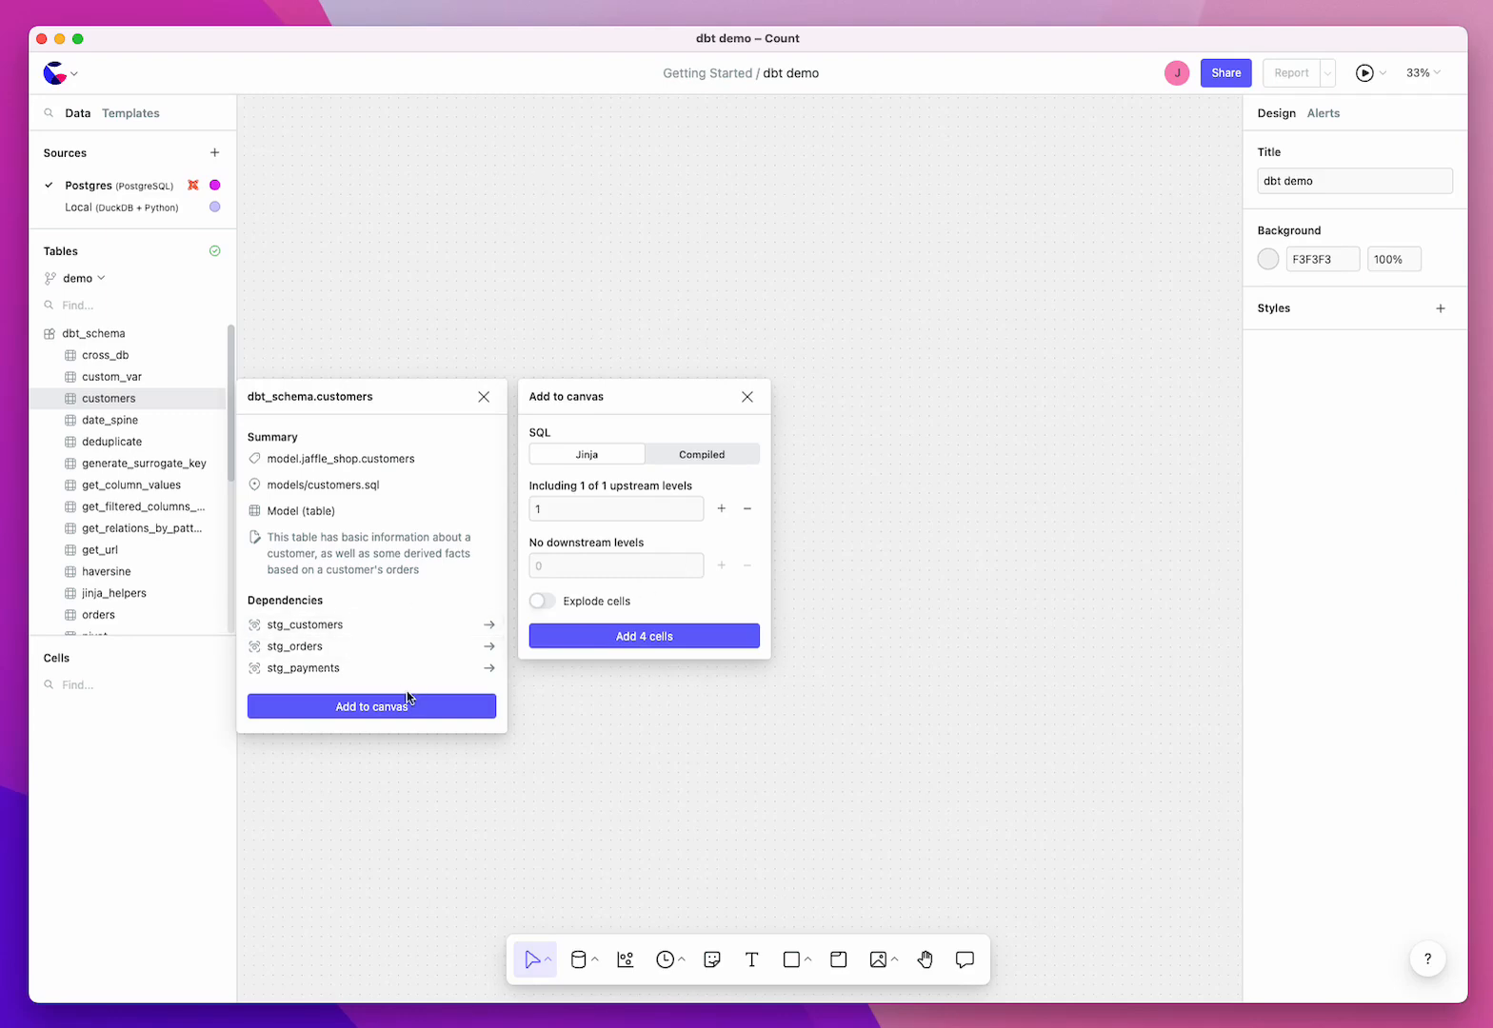
left_click(704, 646)
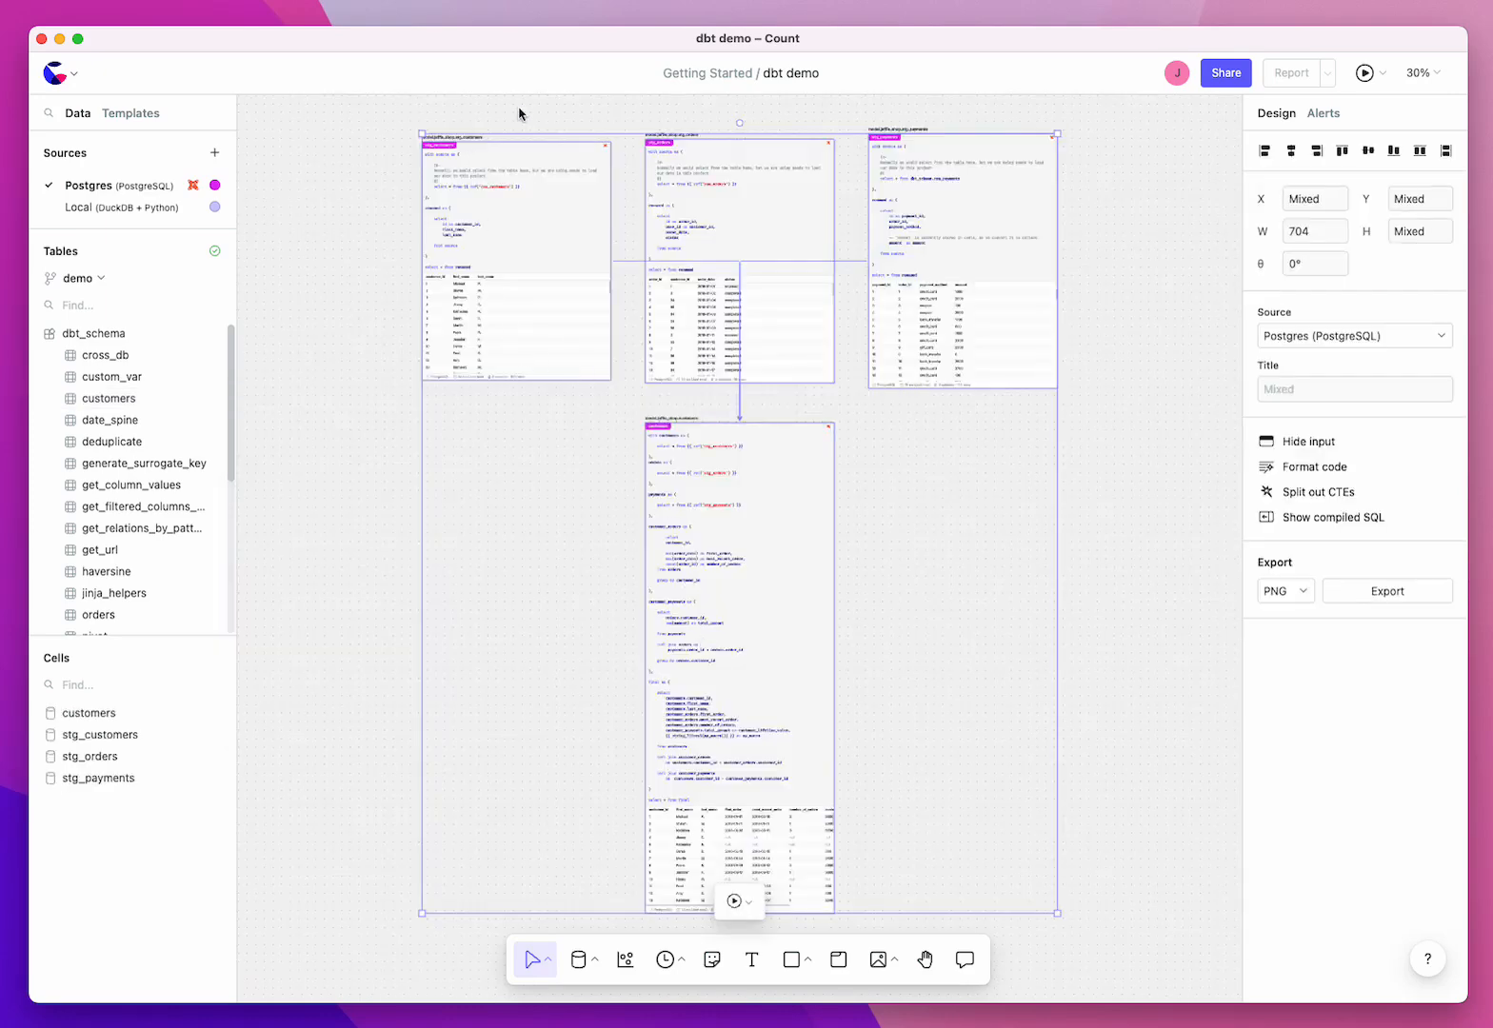
Step: Widen the customers cell beneath the staging models to about 1205 and show its compiled SQL
scroll(524, 120, "up", 1)
scroll(525, 120, "up", 6)
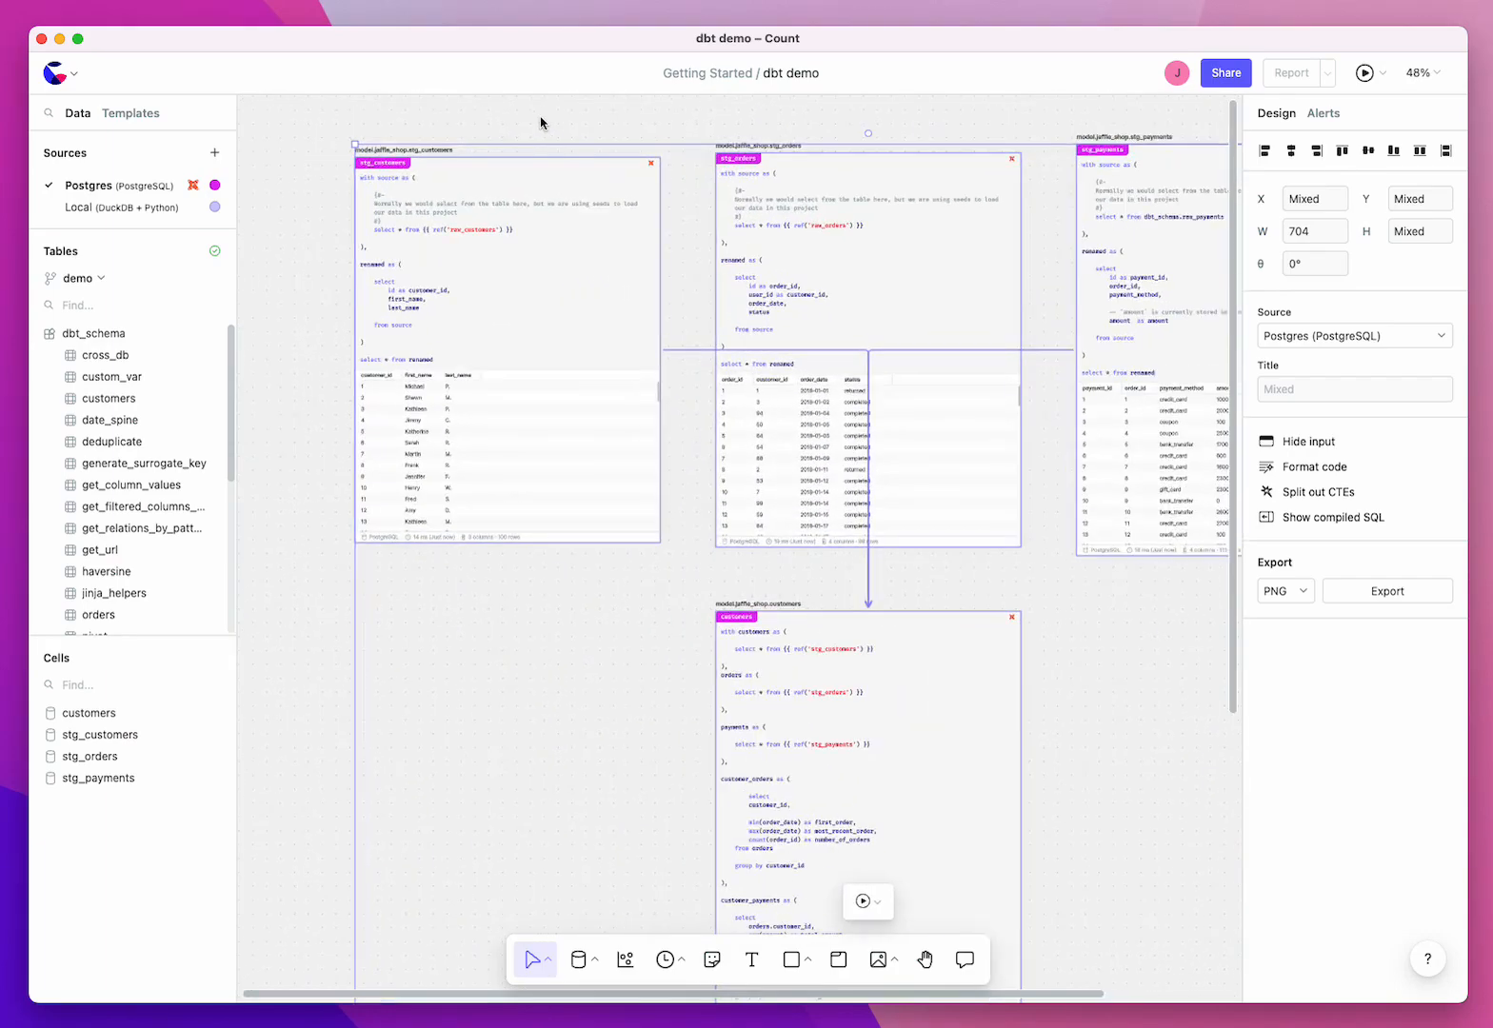
scroll(540, 123, "up", 4)
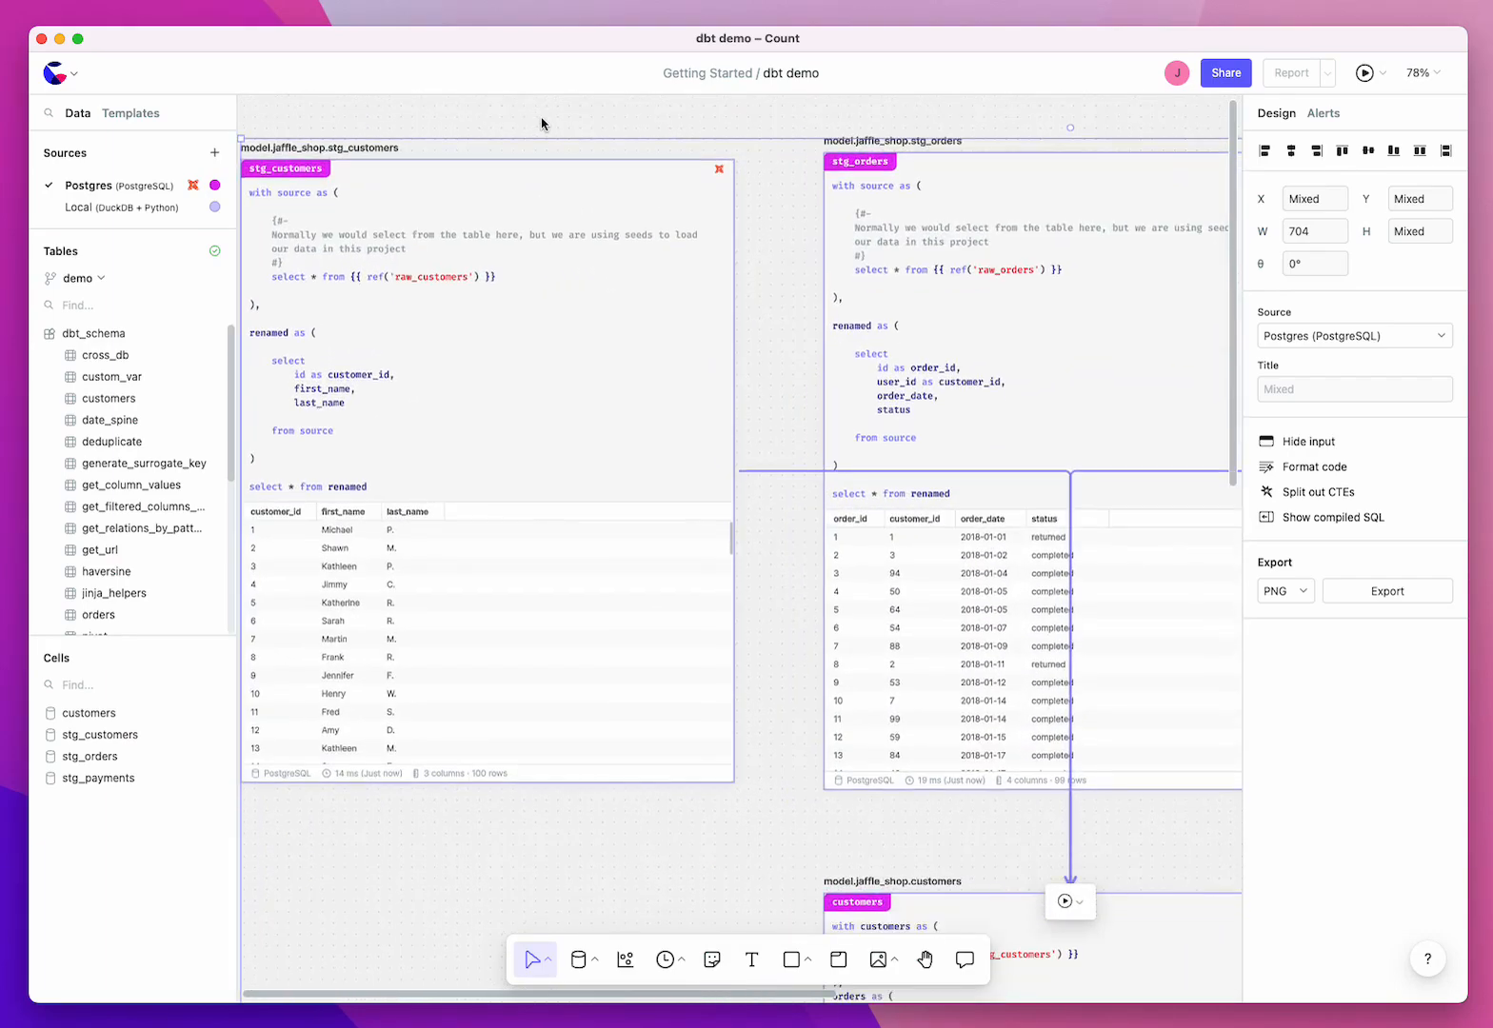
scroll(540, 124, "left", 4)
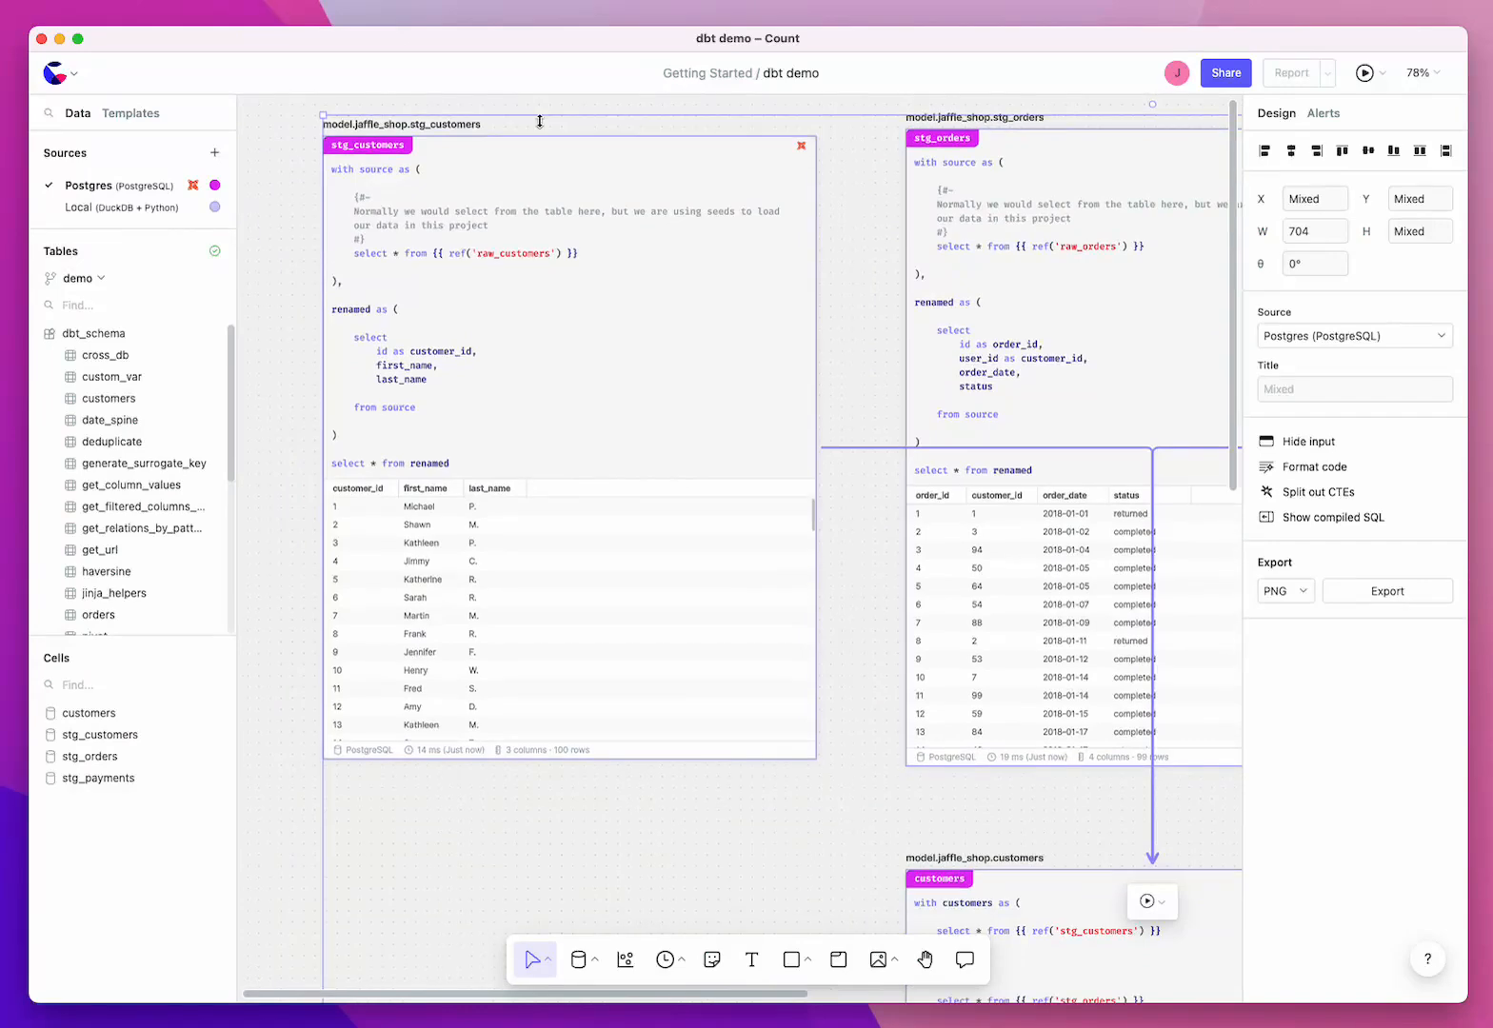
left_click(820, 852)
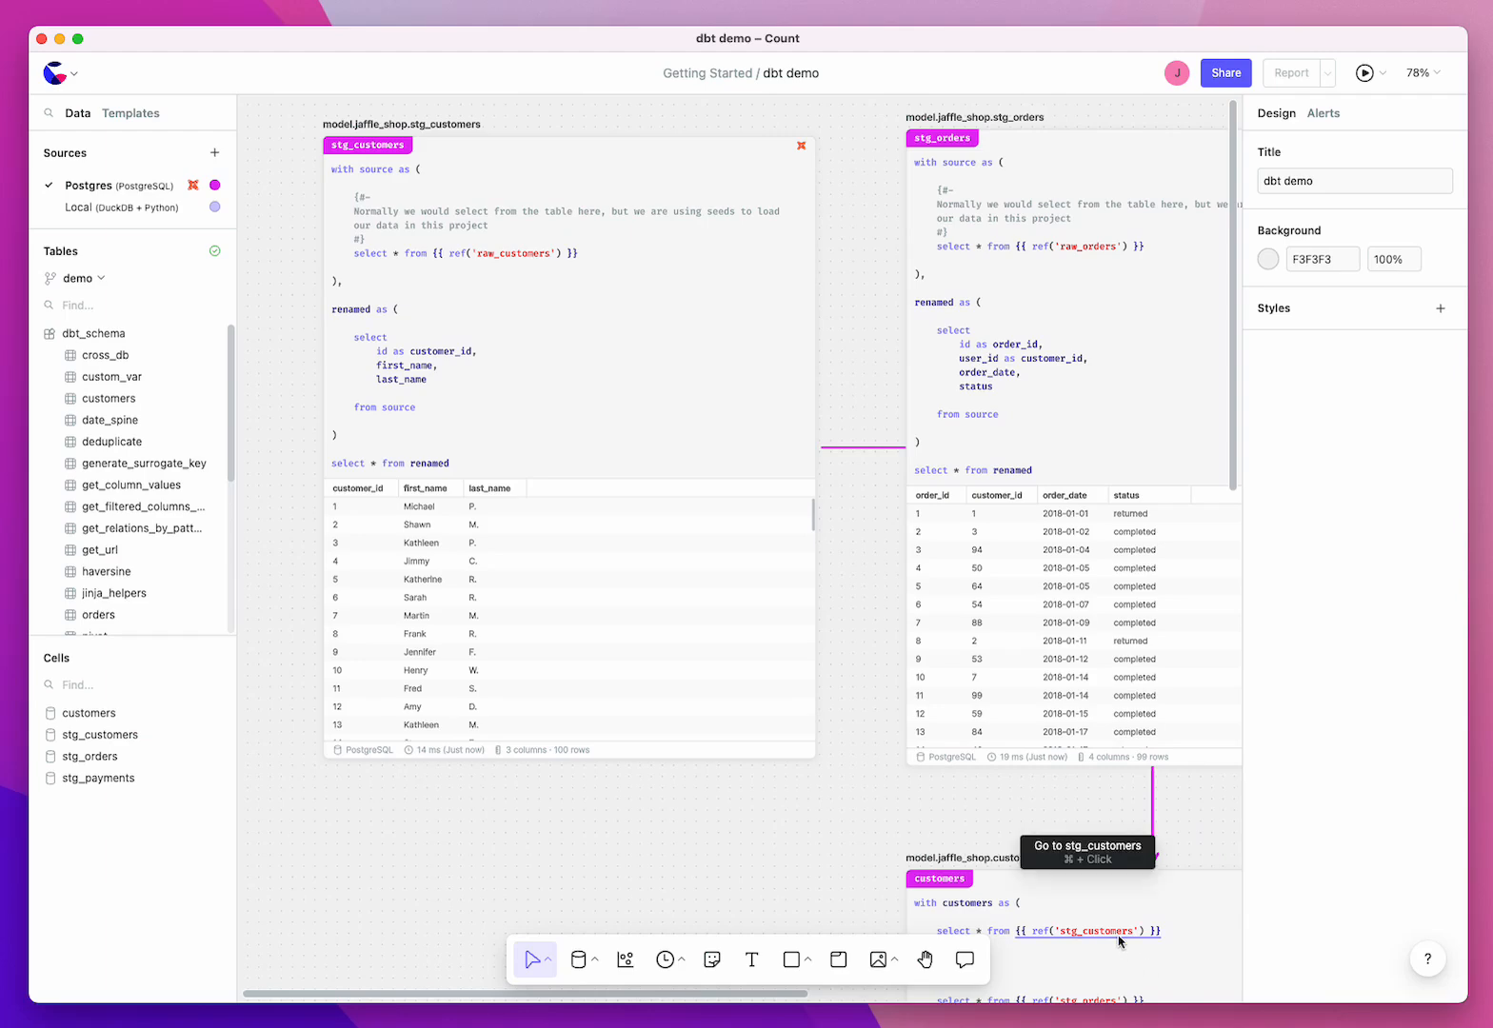
scroll(1119, 940, "right", 10)
scroll(1120, 940, "down", 4)
left_click(660, 823)
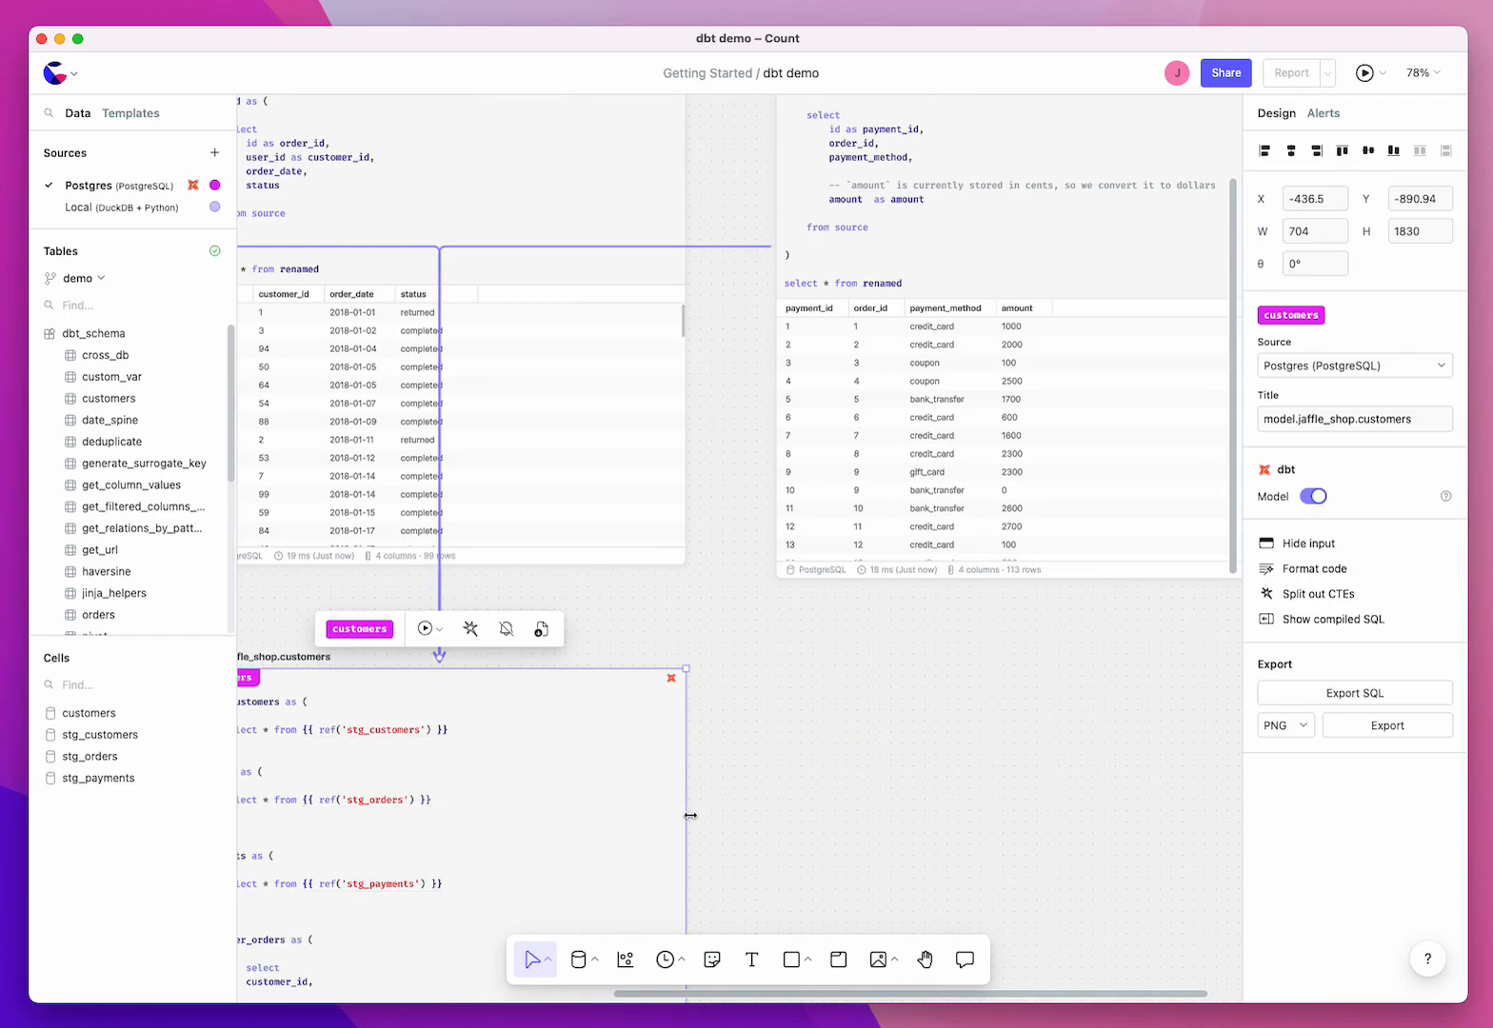
left_click_drag(690, 816, 1038, 792)
left_click(1383, 621)
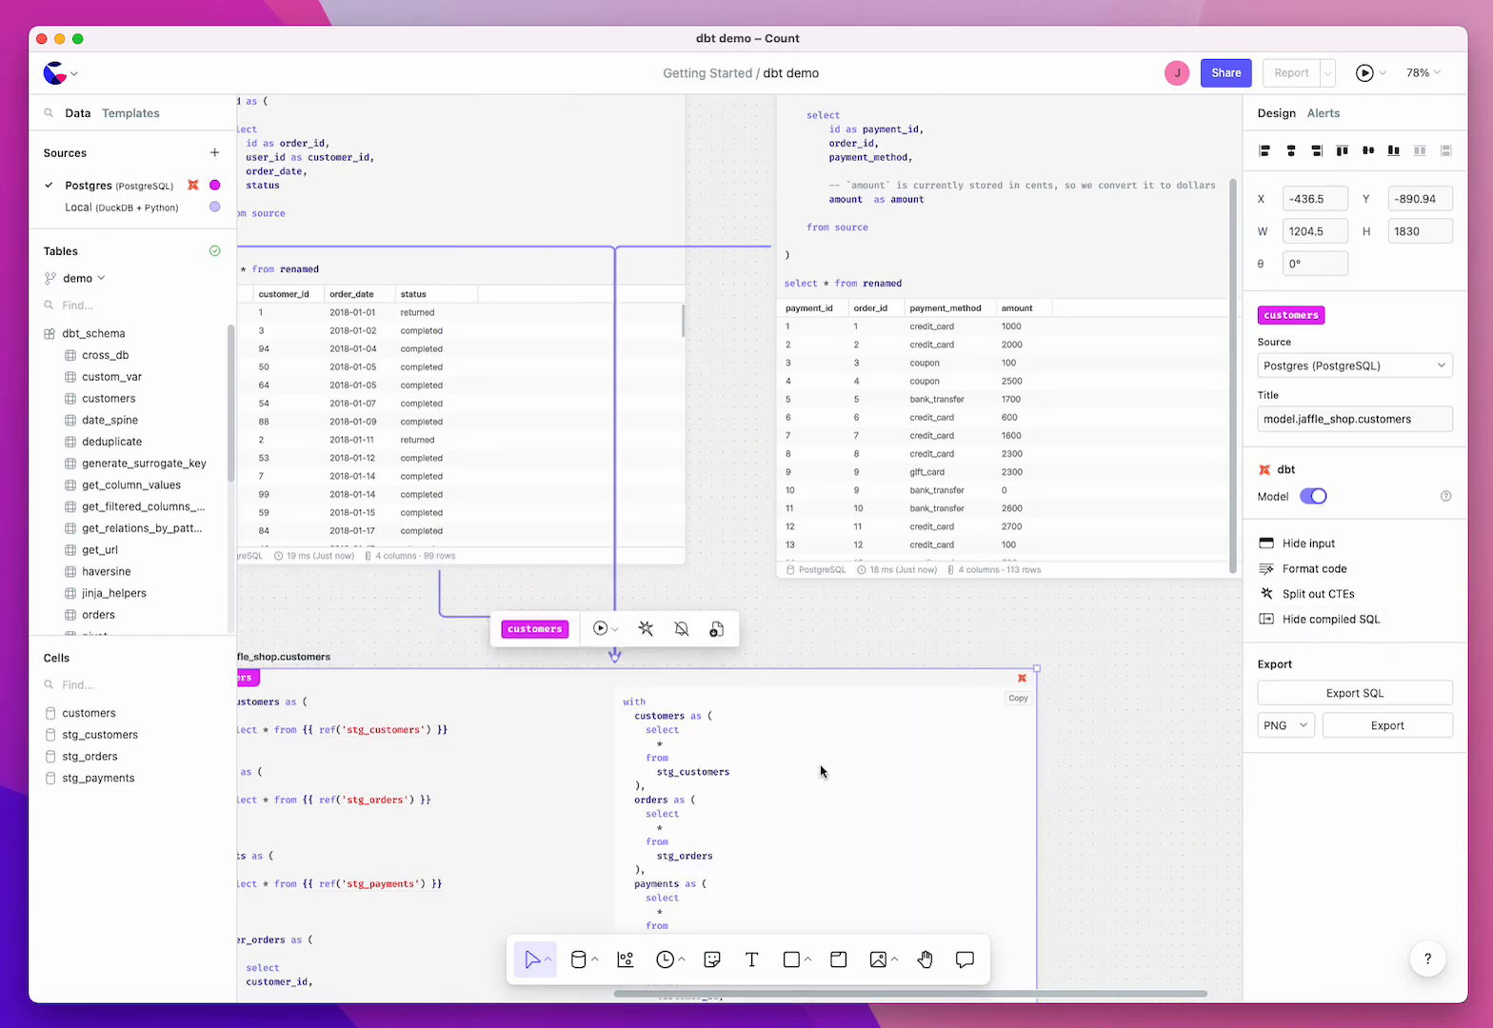
Step: Examine how the compiled customers SQL references the staging cells, and look over the stg_customers and stg_orders cells
scroll(821, 772, "left", 5)
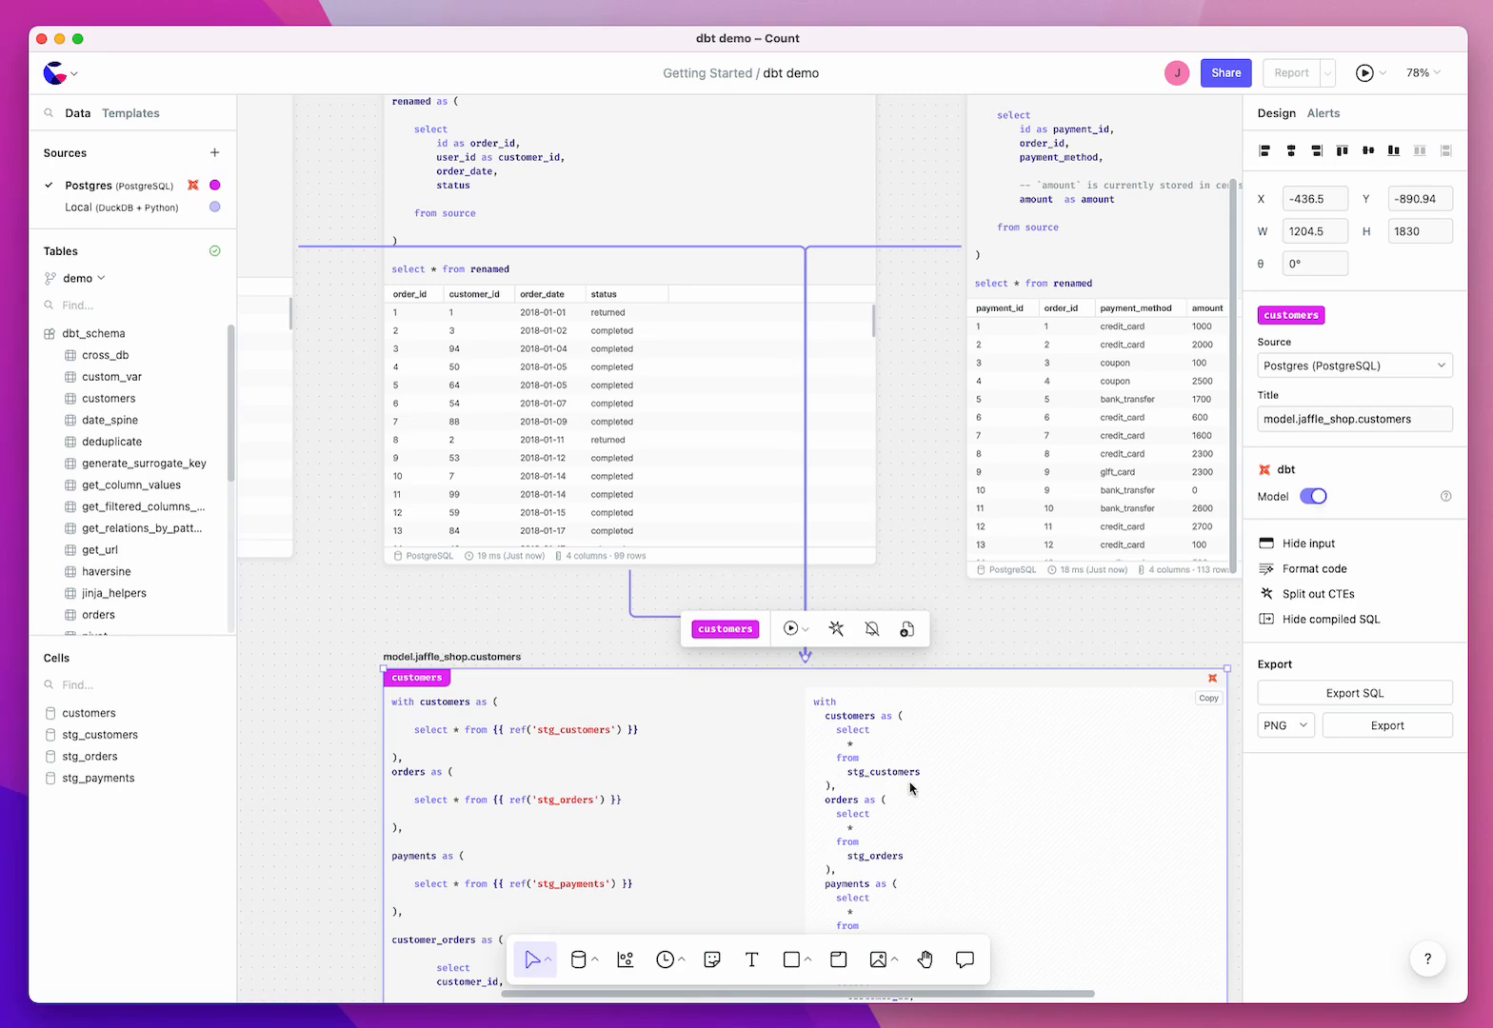
scroll(907, 790, "left", 8)
scroll(666, 776, "up", 2)
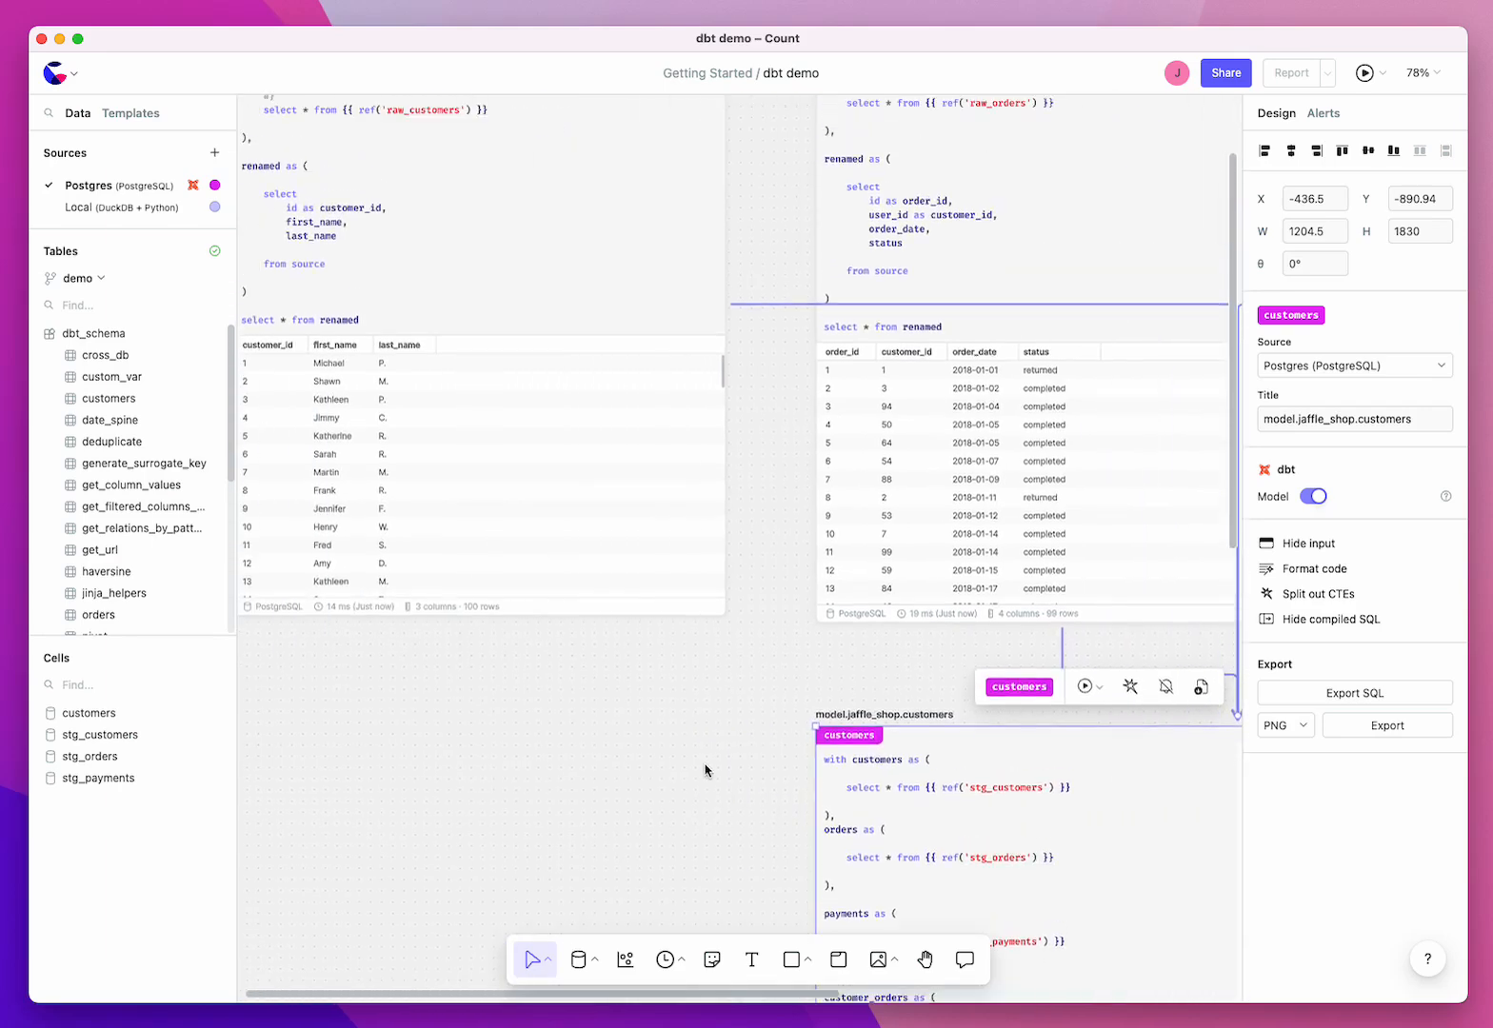
scroll(705, 770, "up", 2)
left_click(690, 759)
scroll(692, 759, "left", 3)
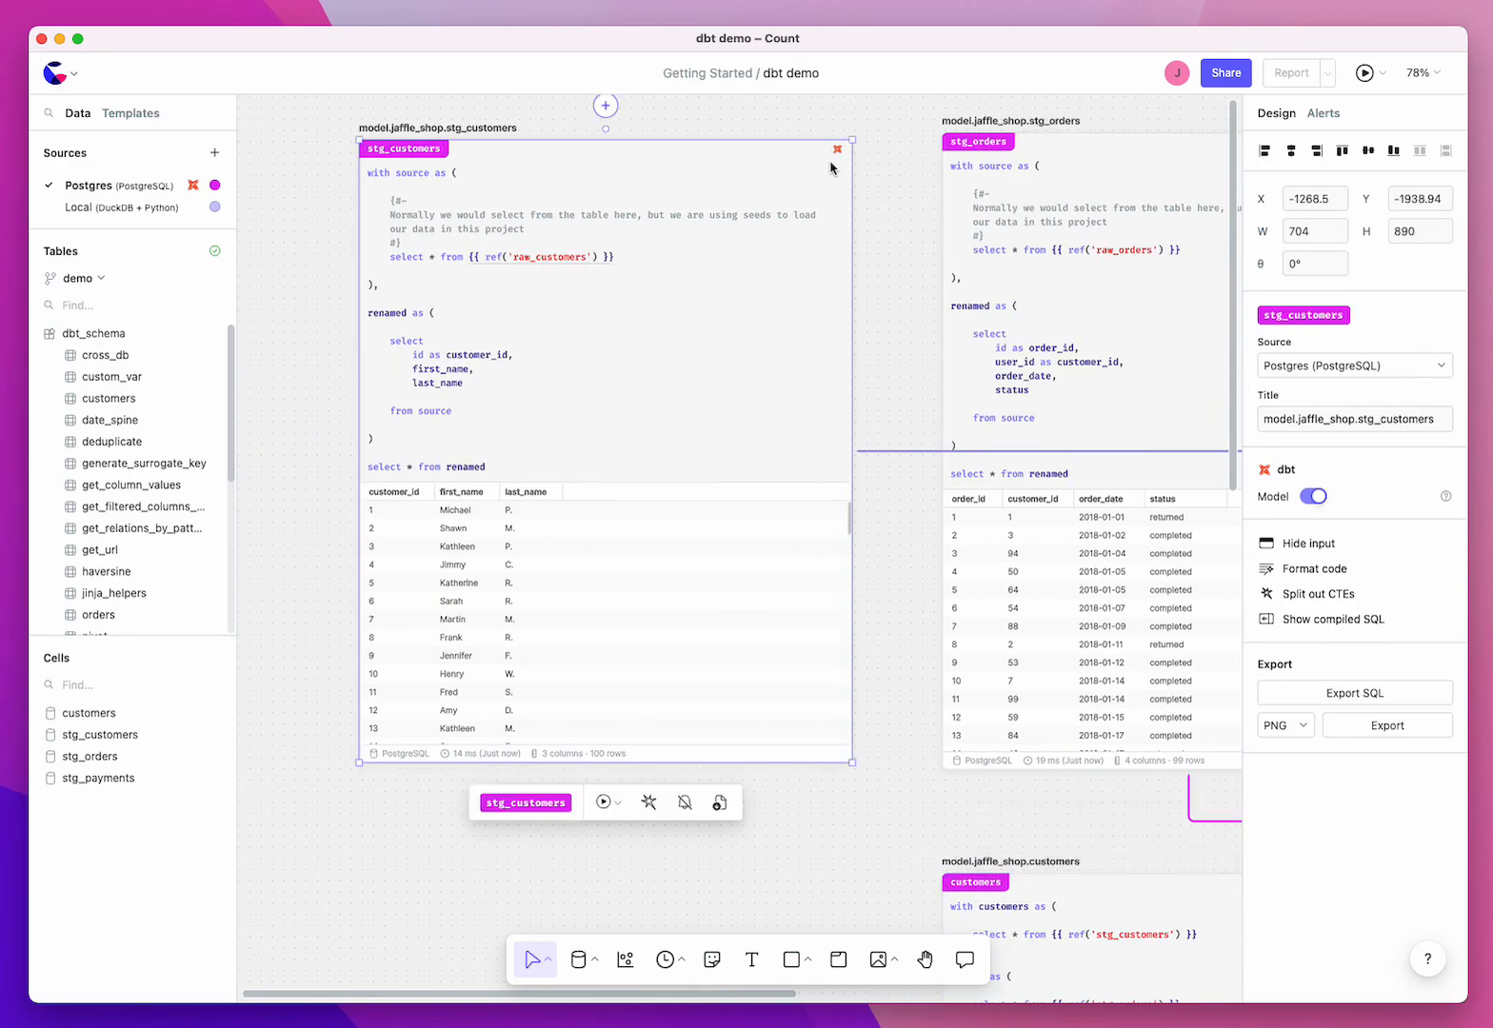
left_click(884, 286)
scroll(883, 287, "down", 1)
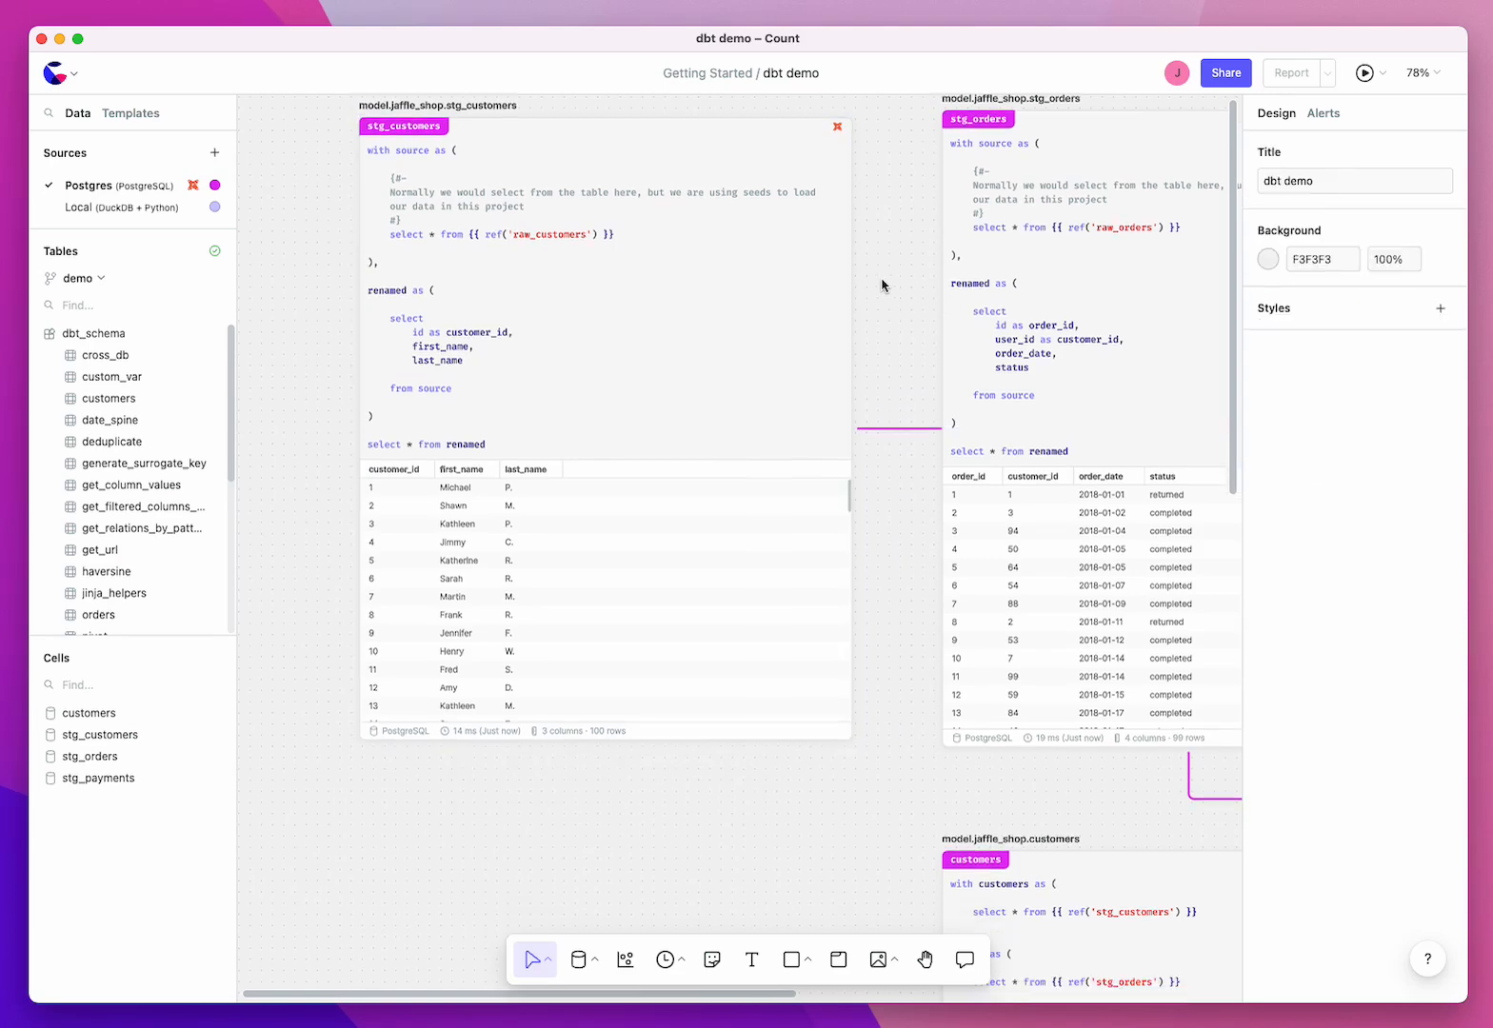
scroll(871, 284, "right", 3)
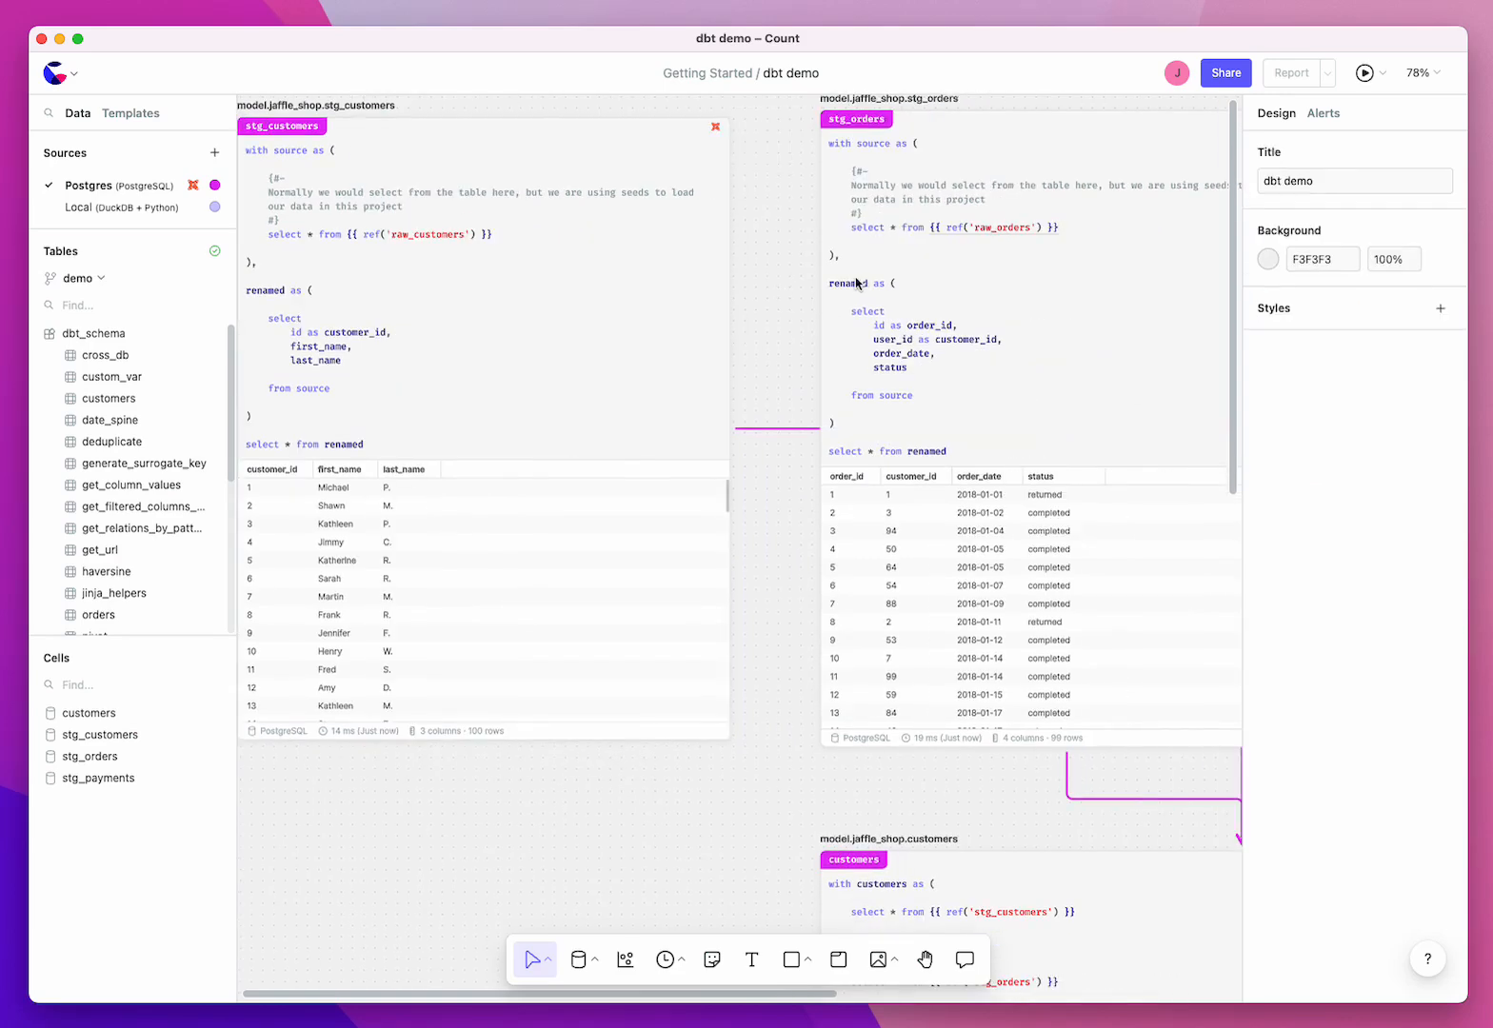
Step: Delete the stg_customers cell and check what its reference in the customers model resolves to
left_click(586, 370)
key("BackSpace")
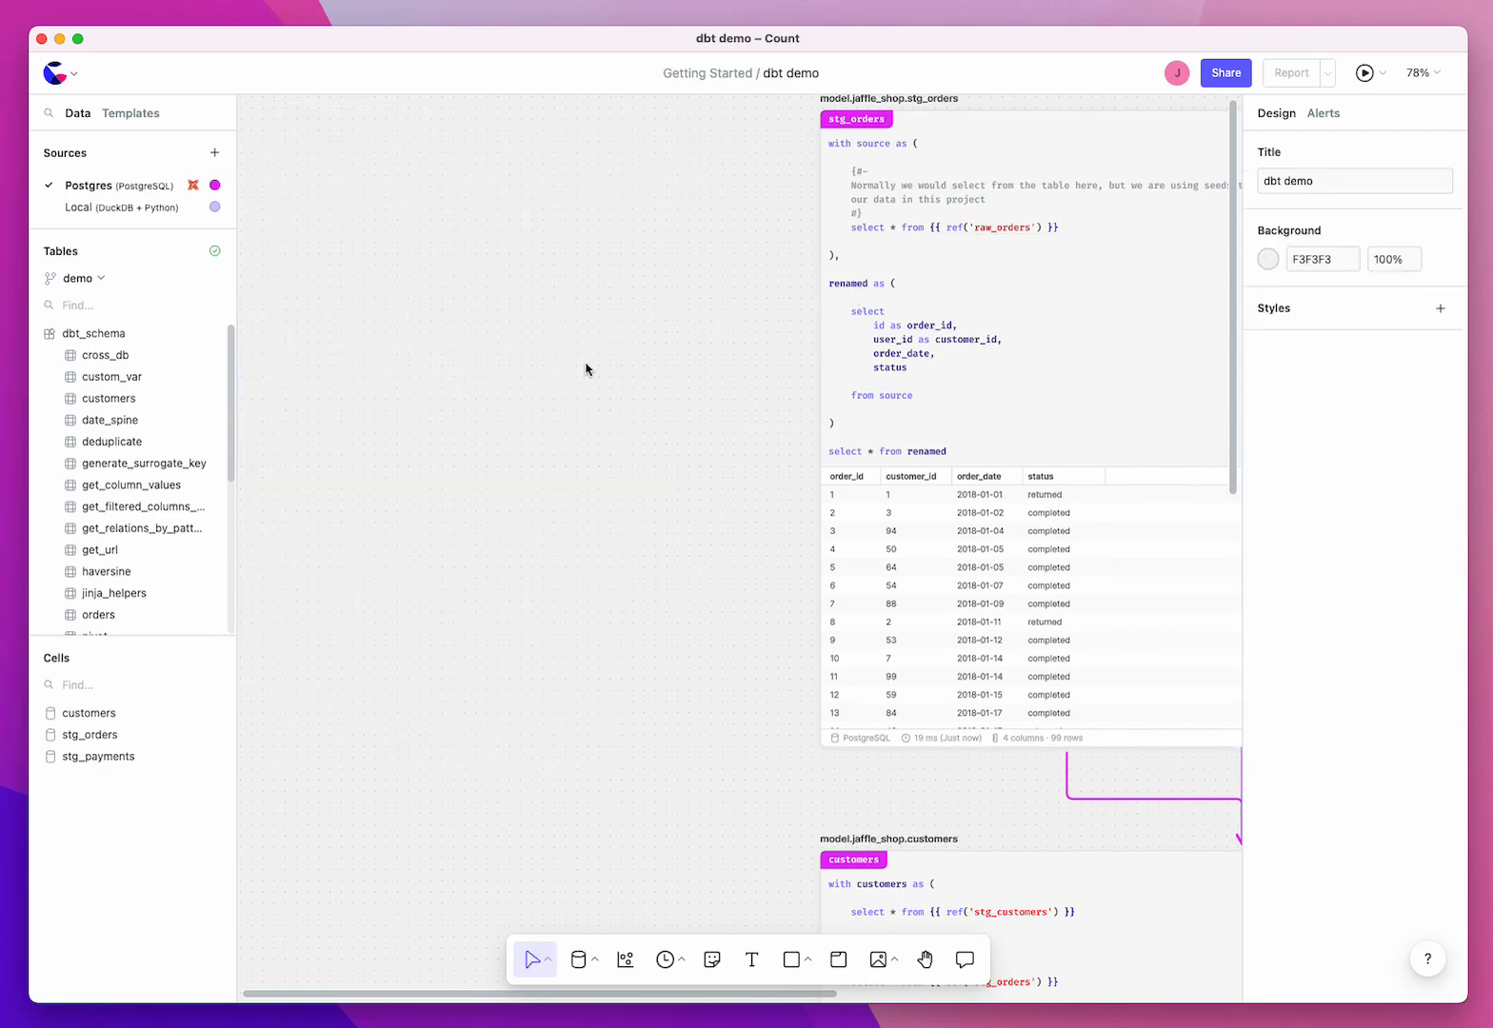
scroll(1055, 914, "down", 1)
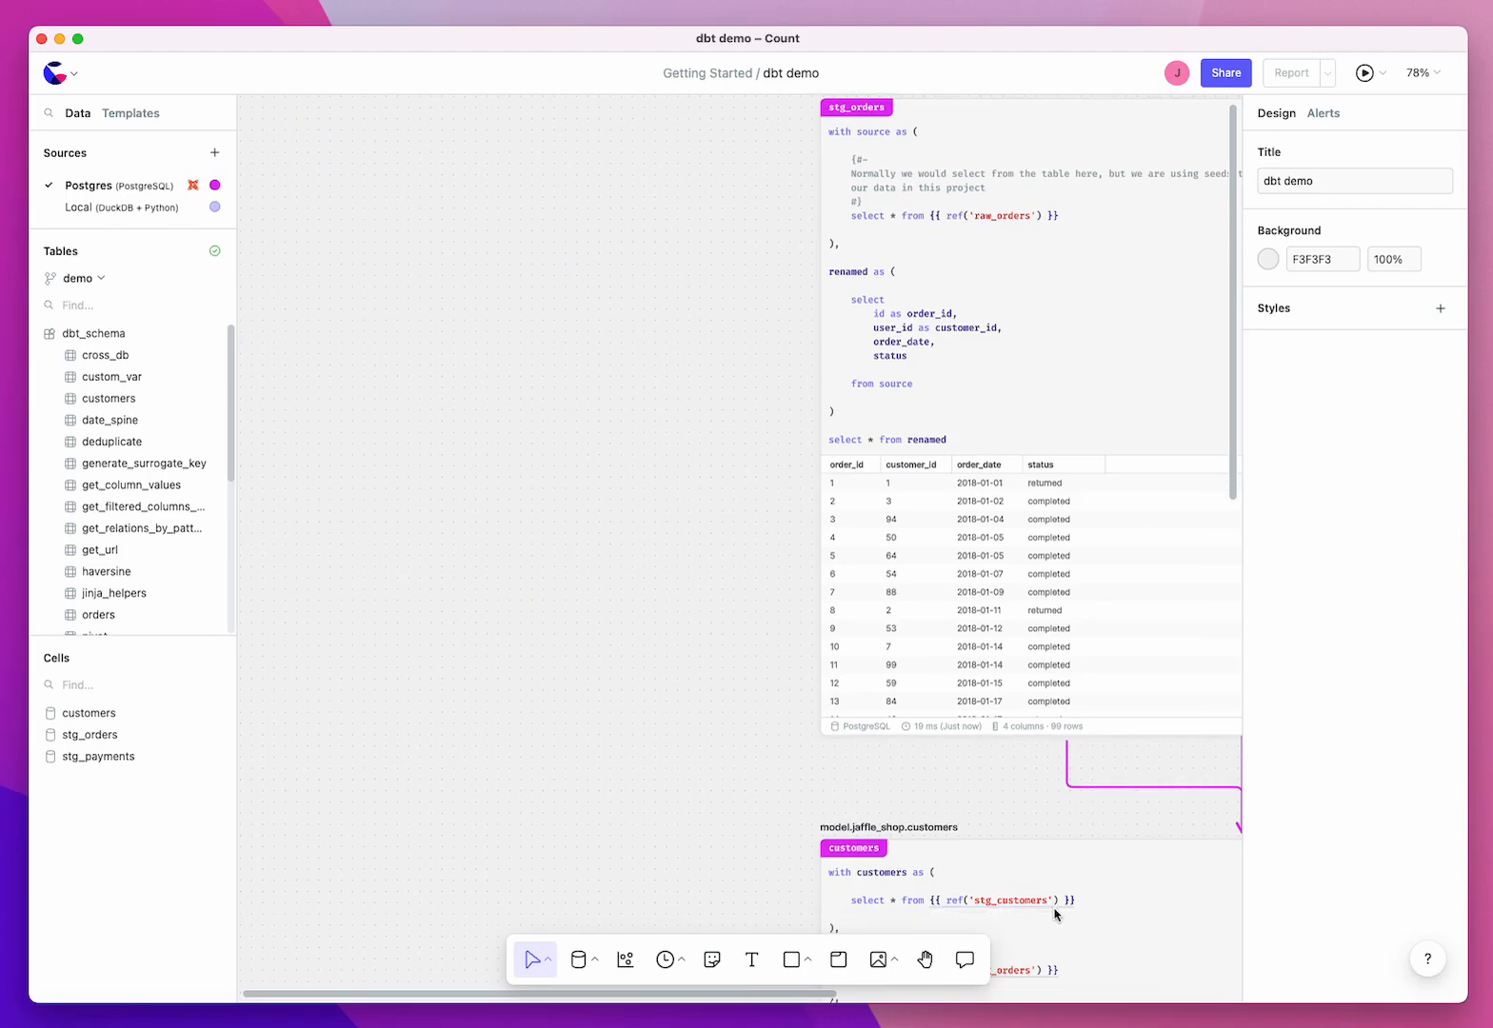
mouse_move(1051, 906)
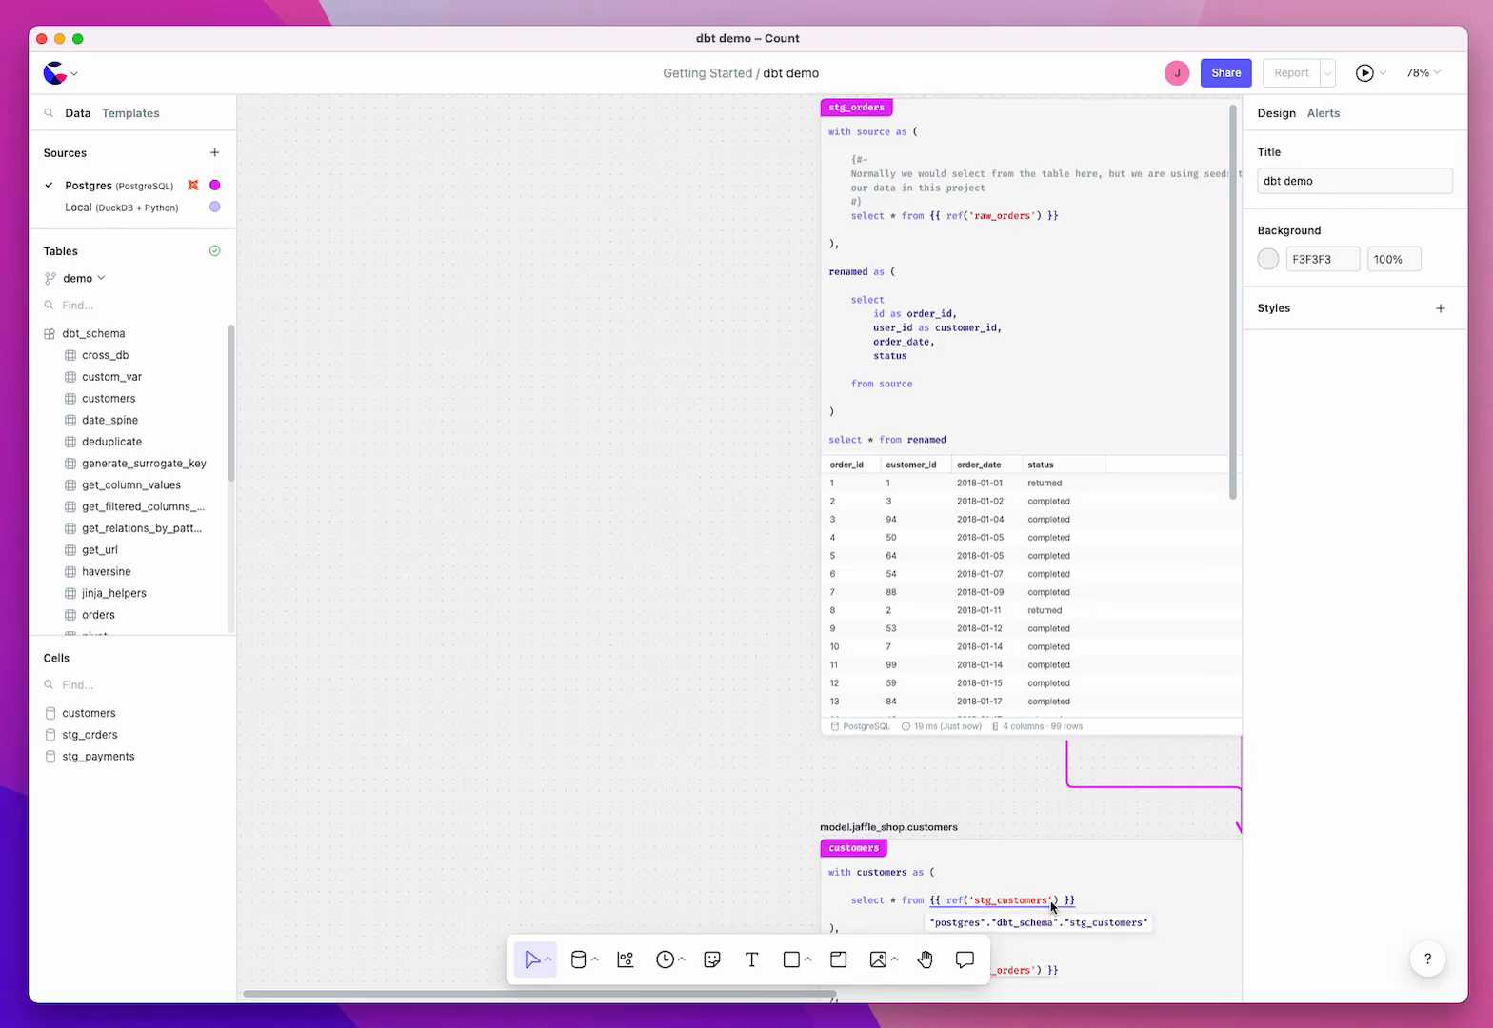
Step: Undo the deletion of the stg_customers cell and go to that cell from its reference in the customers model
key("super+z")
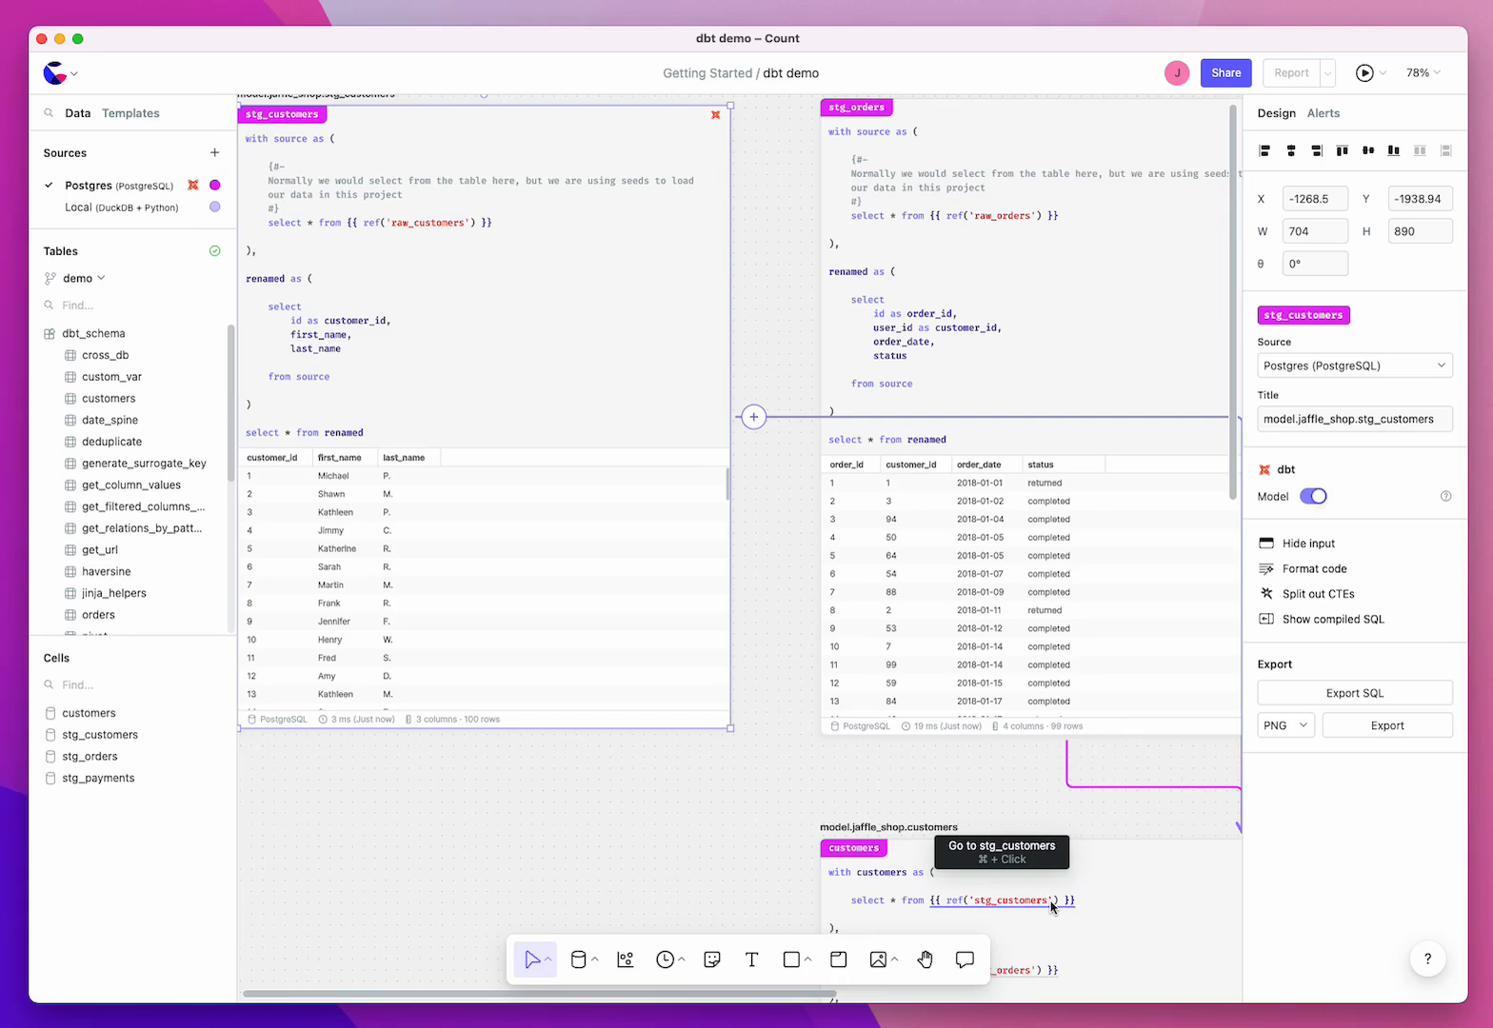
left_click(1051, 907, "super")
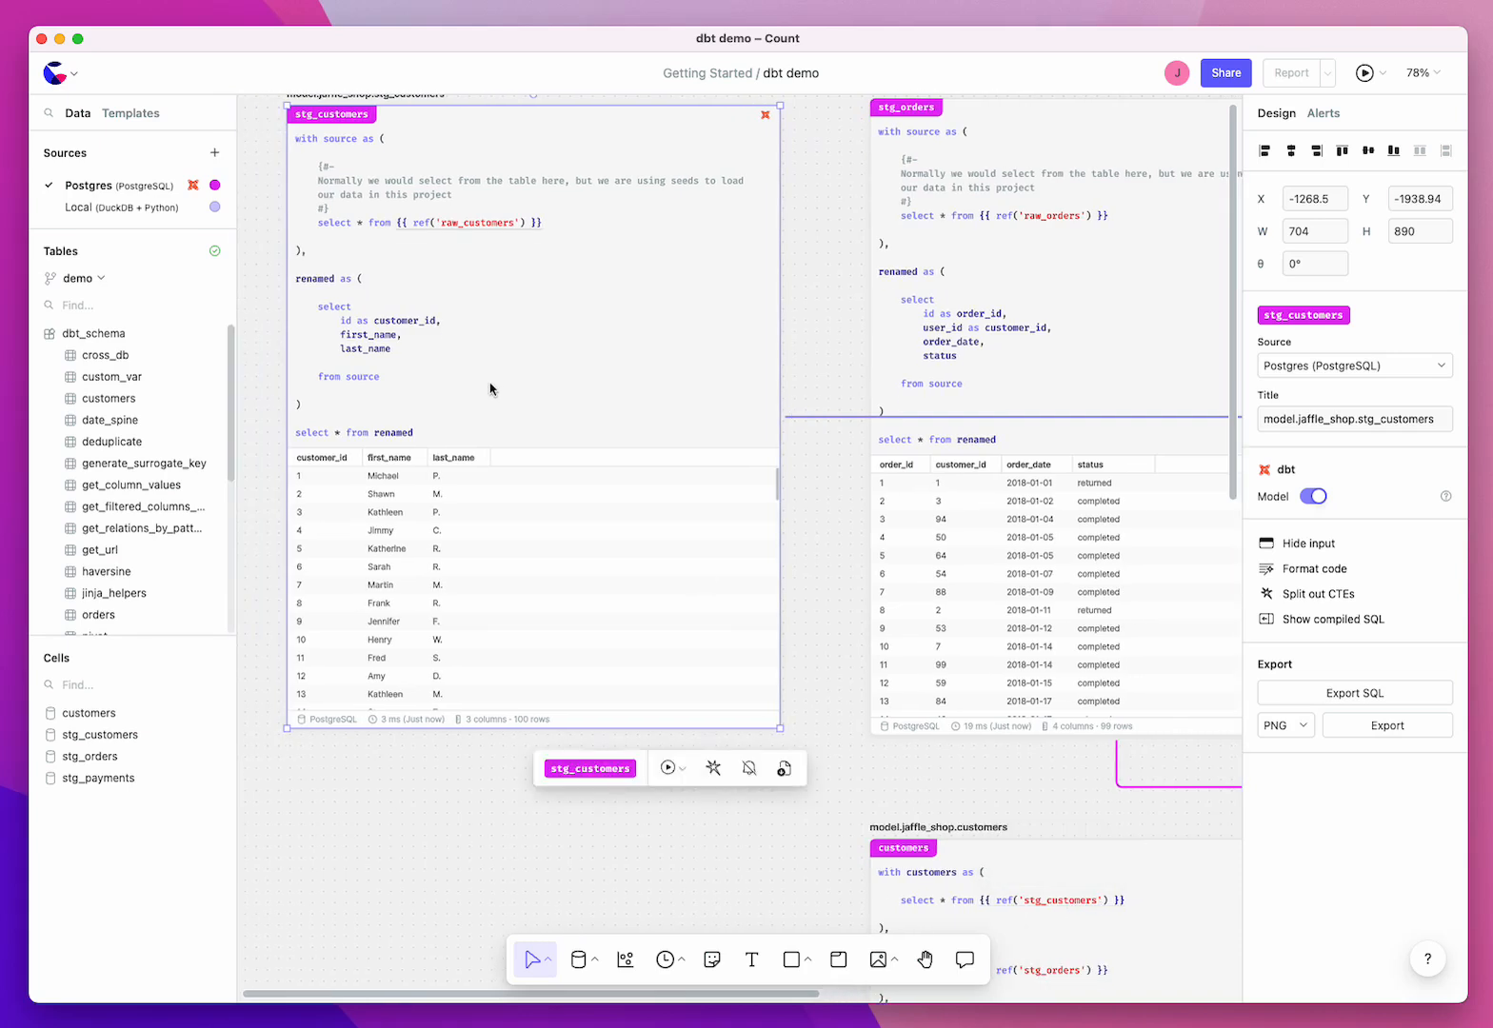
Step: Add "limit 10" after "from source" in the stg_customers cell and run the query
left_click(519, 388)
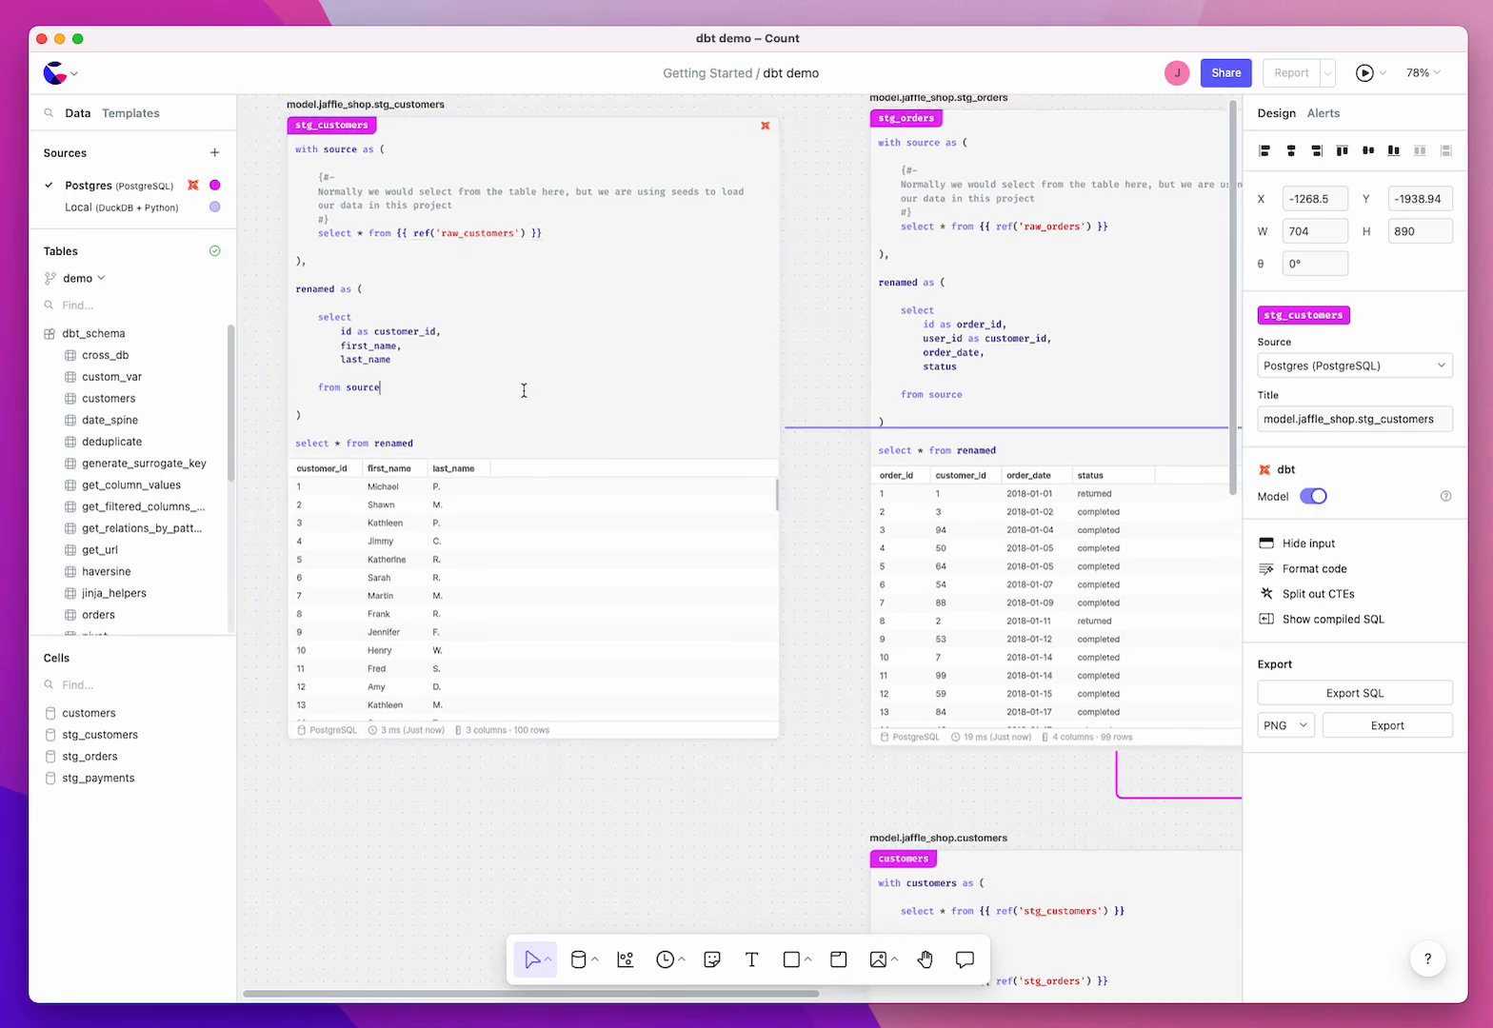
type("limit 10")
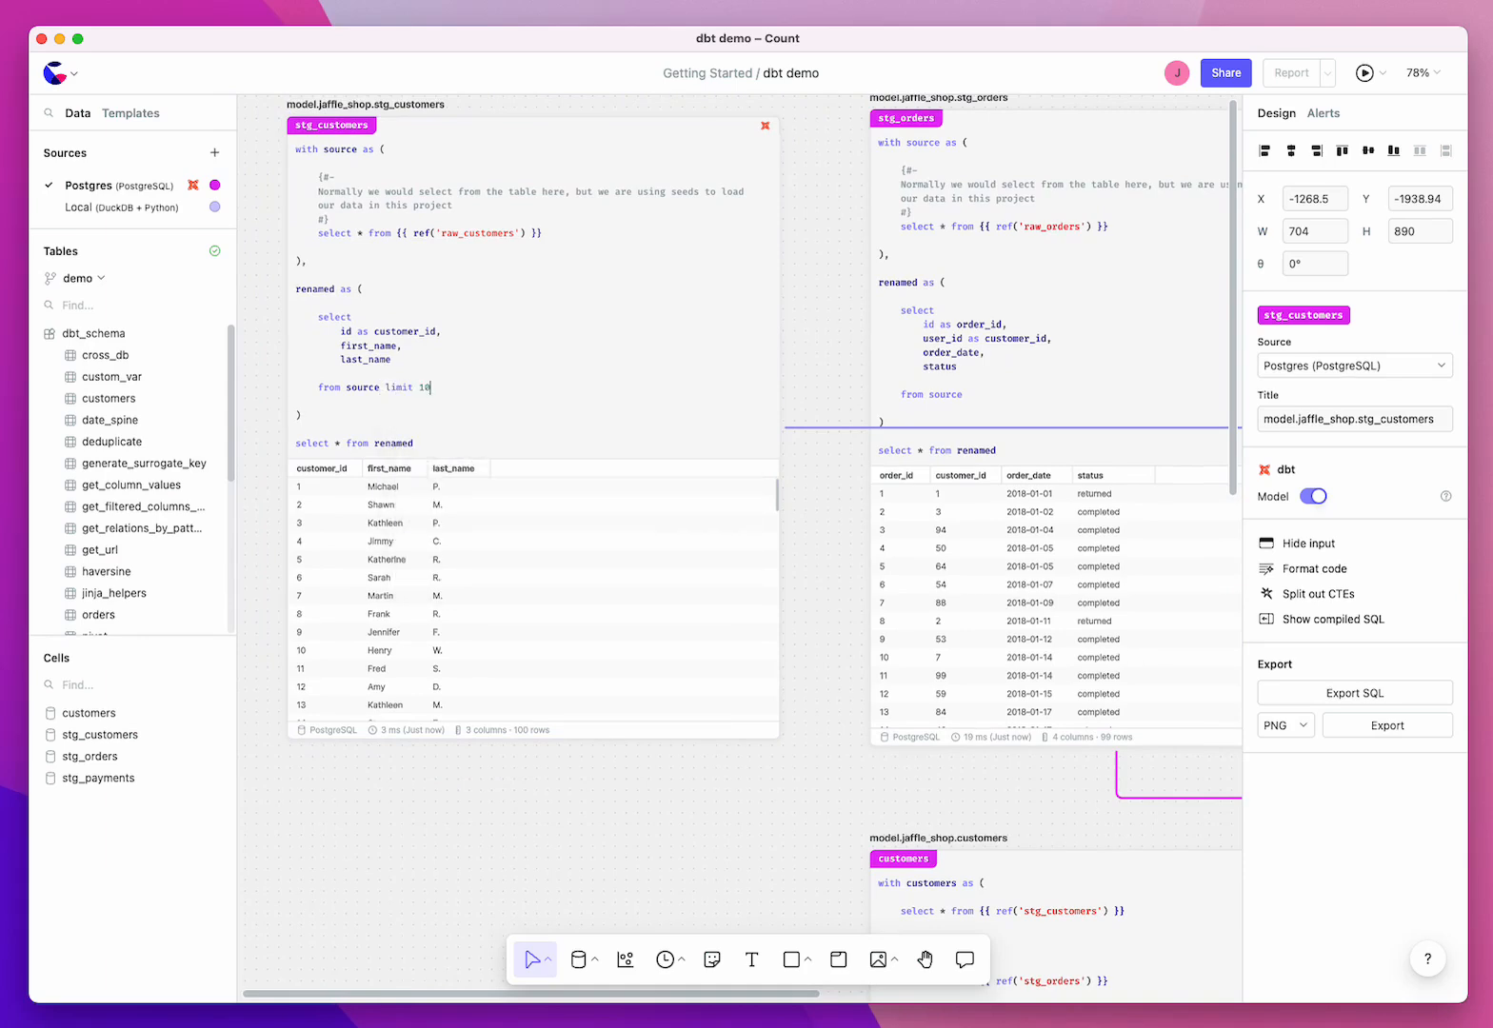
key("super+Return")
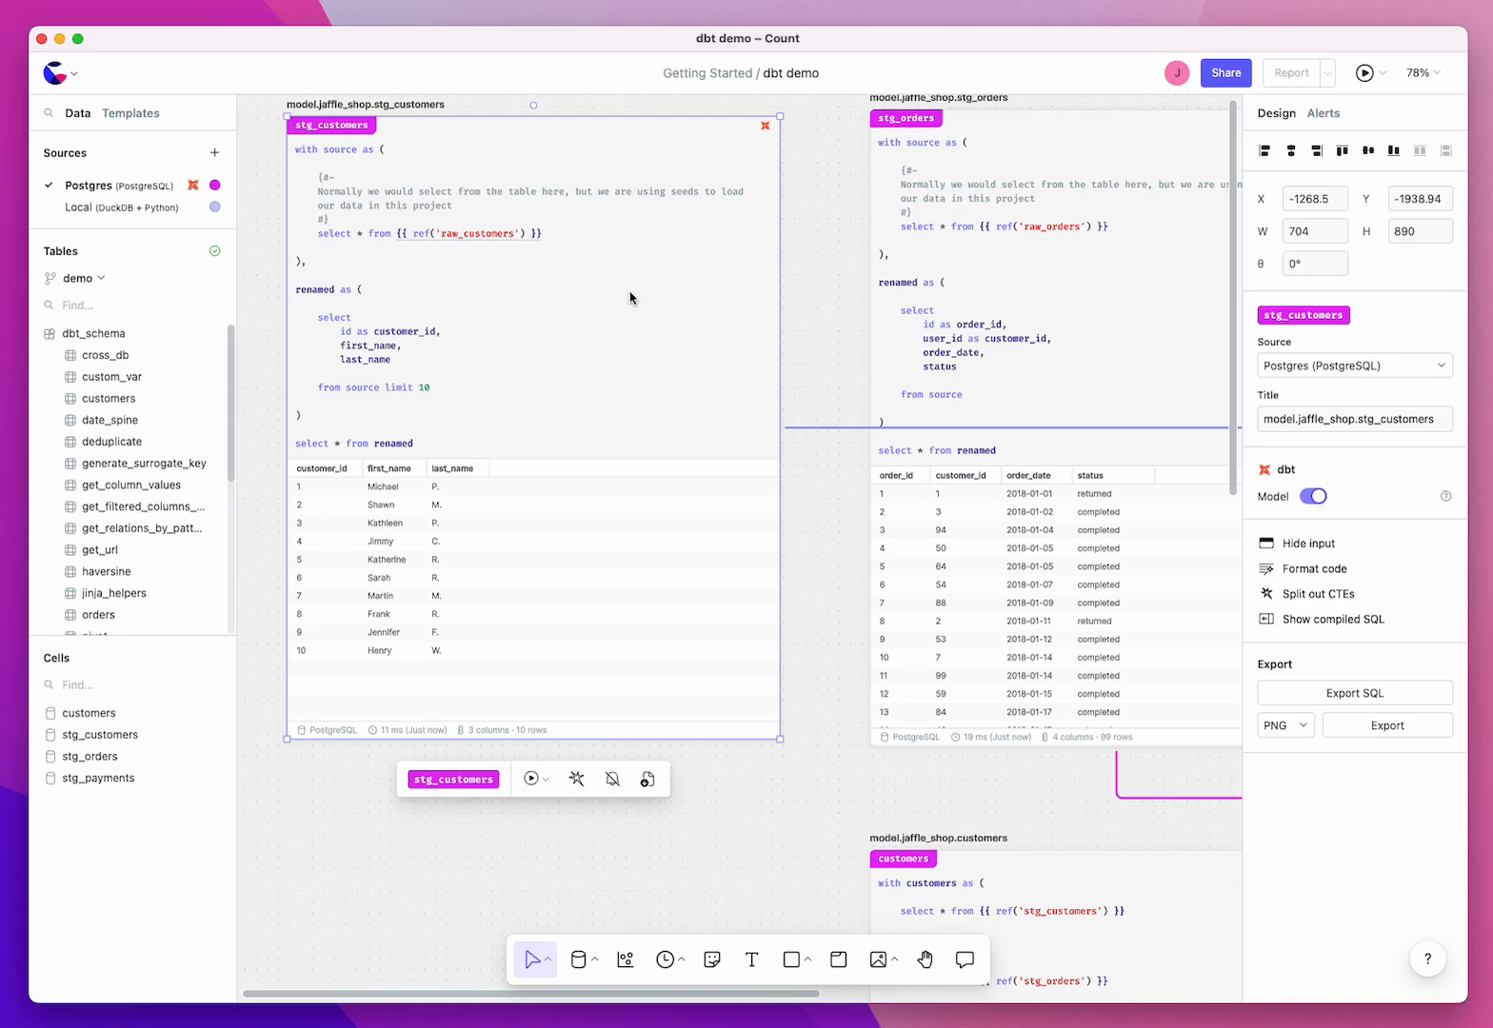
Step: Delete the stg_customers cell and check its reference in the customers model
key("Delete")
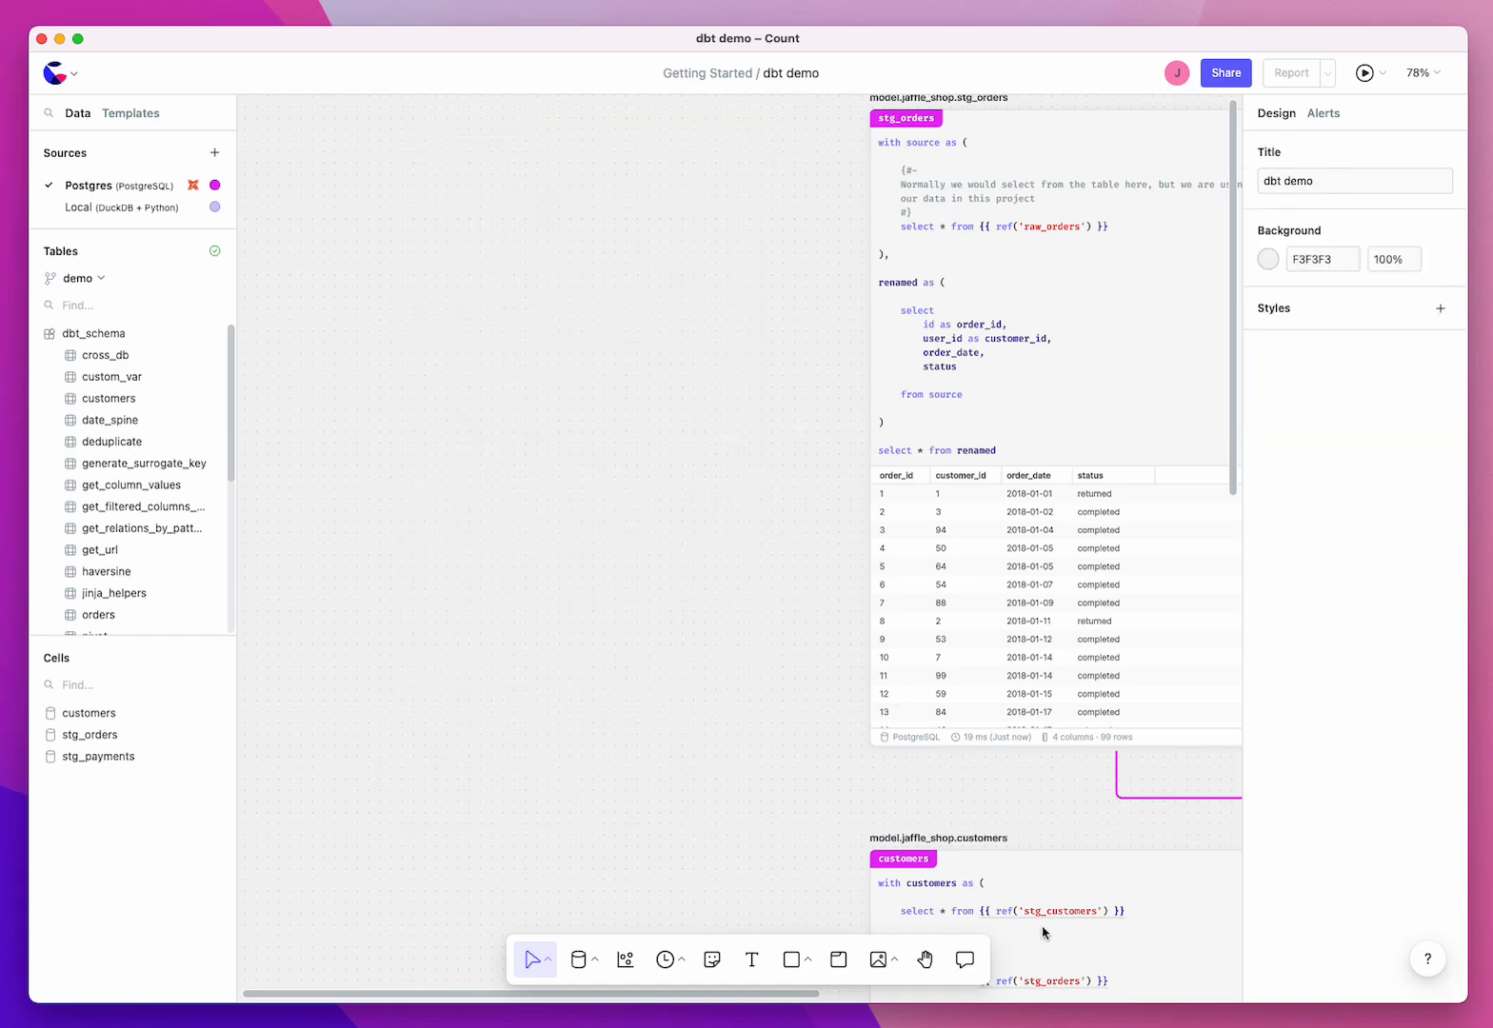
mouse_move(1051, 921)
scroll(1051, 922, "down", 1)
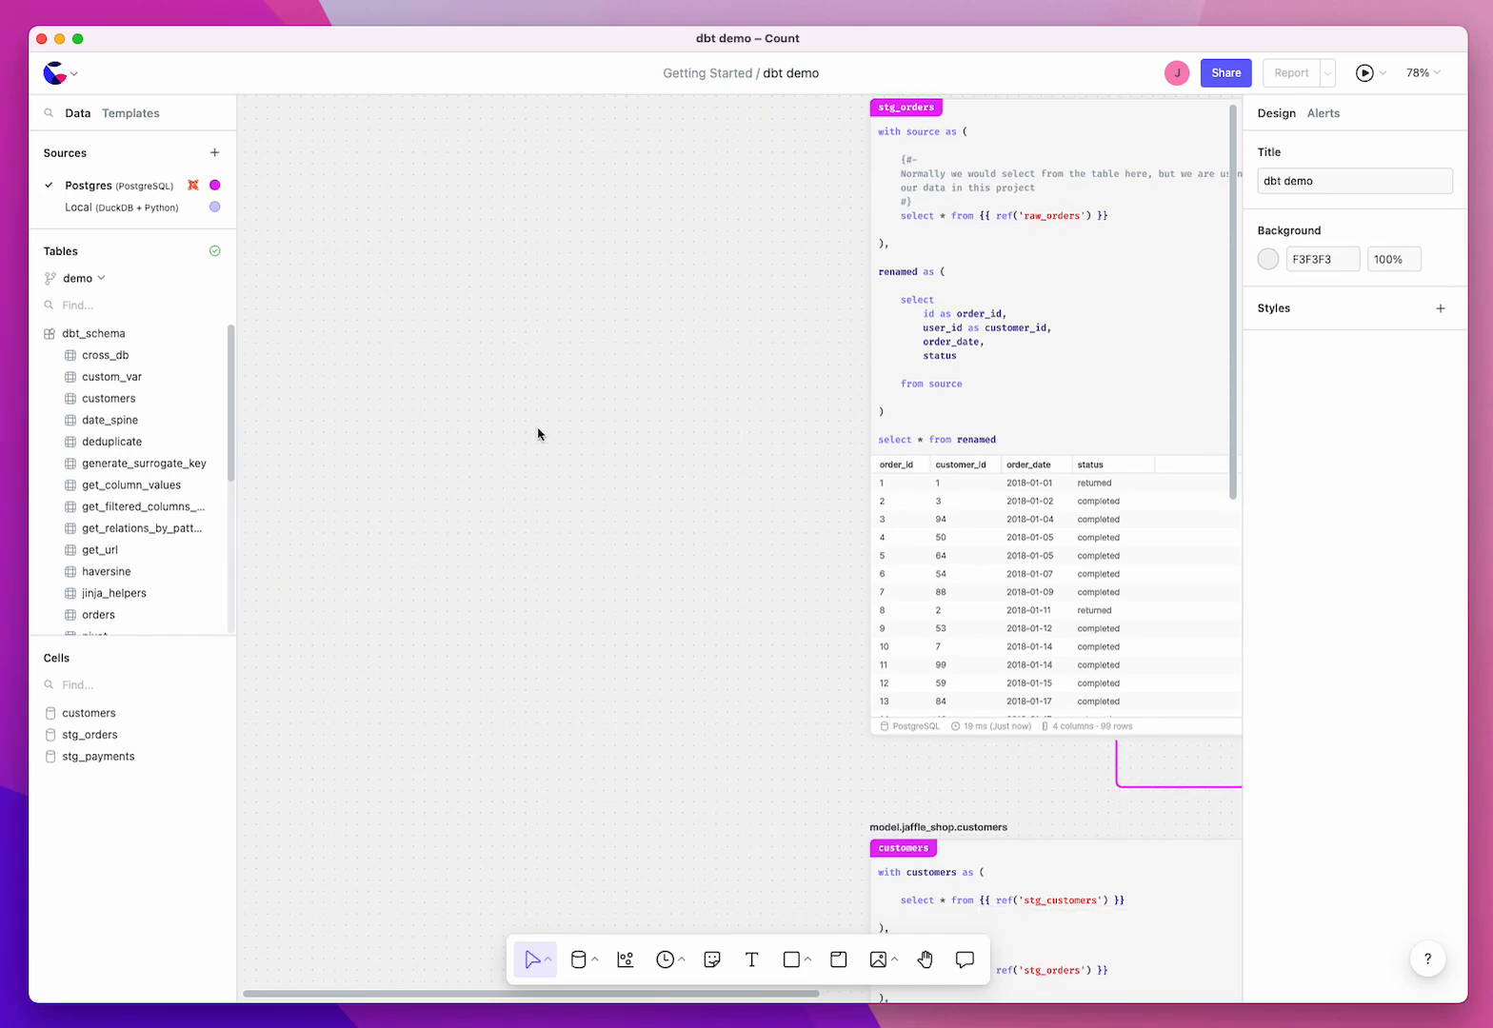
Step: Clear the canvas by deleting the remaining stg_orders, stg_payments and customers cells together
scroll(551, 423, "down", 5)
scroll(552, 423, "down", 4)
scroll(552, 423, "down", 3)
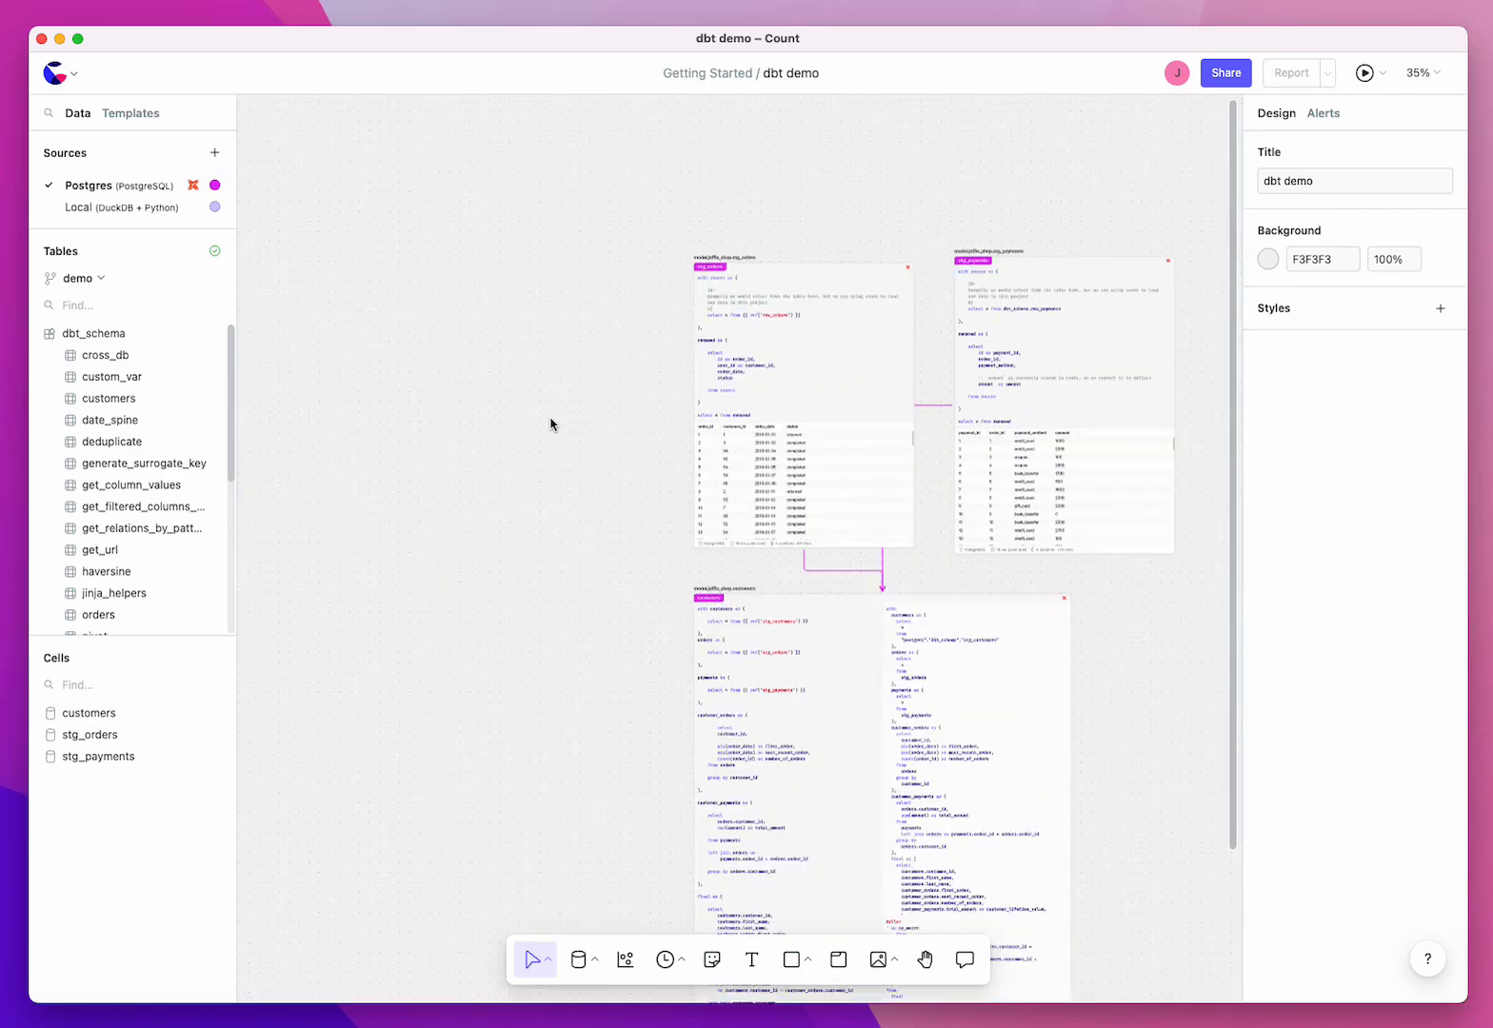
left_click_drag(493, 636, 1001, 347)
key("Delete")
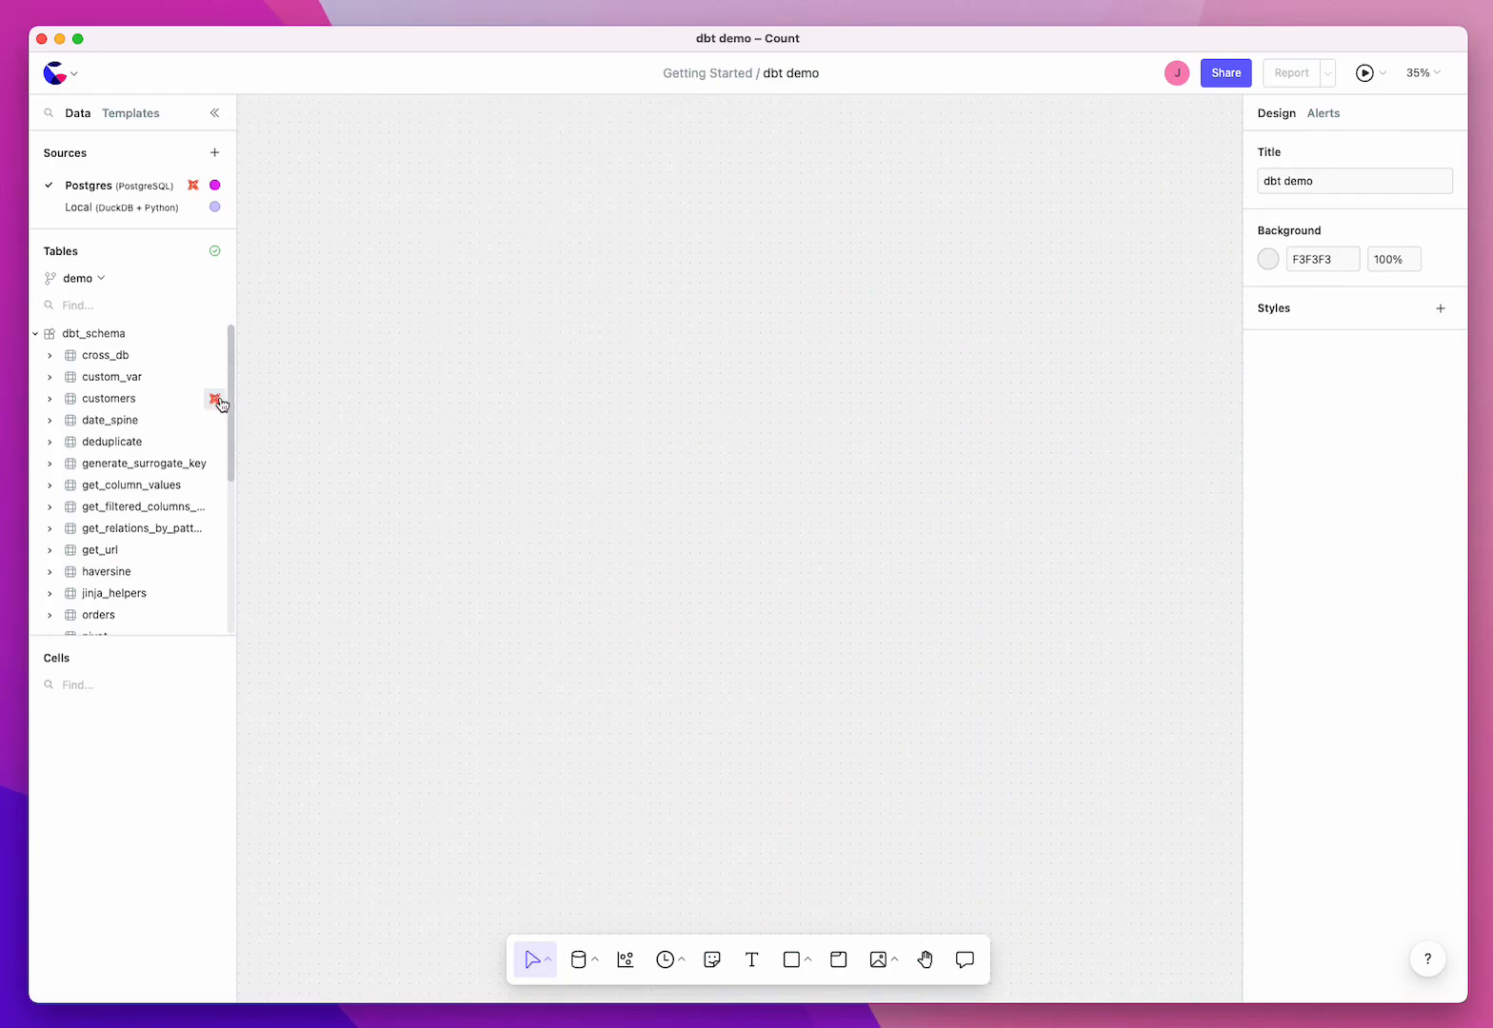
Step: Add the dbt customers model to the canvas as Jinja with 1 upstream level and exploded cells
left_click(216, 398)
left_click(421, 713)
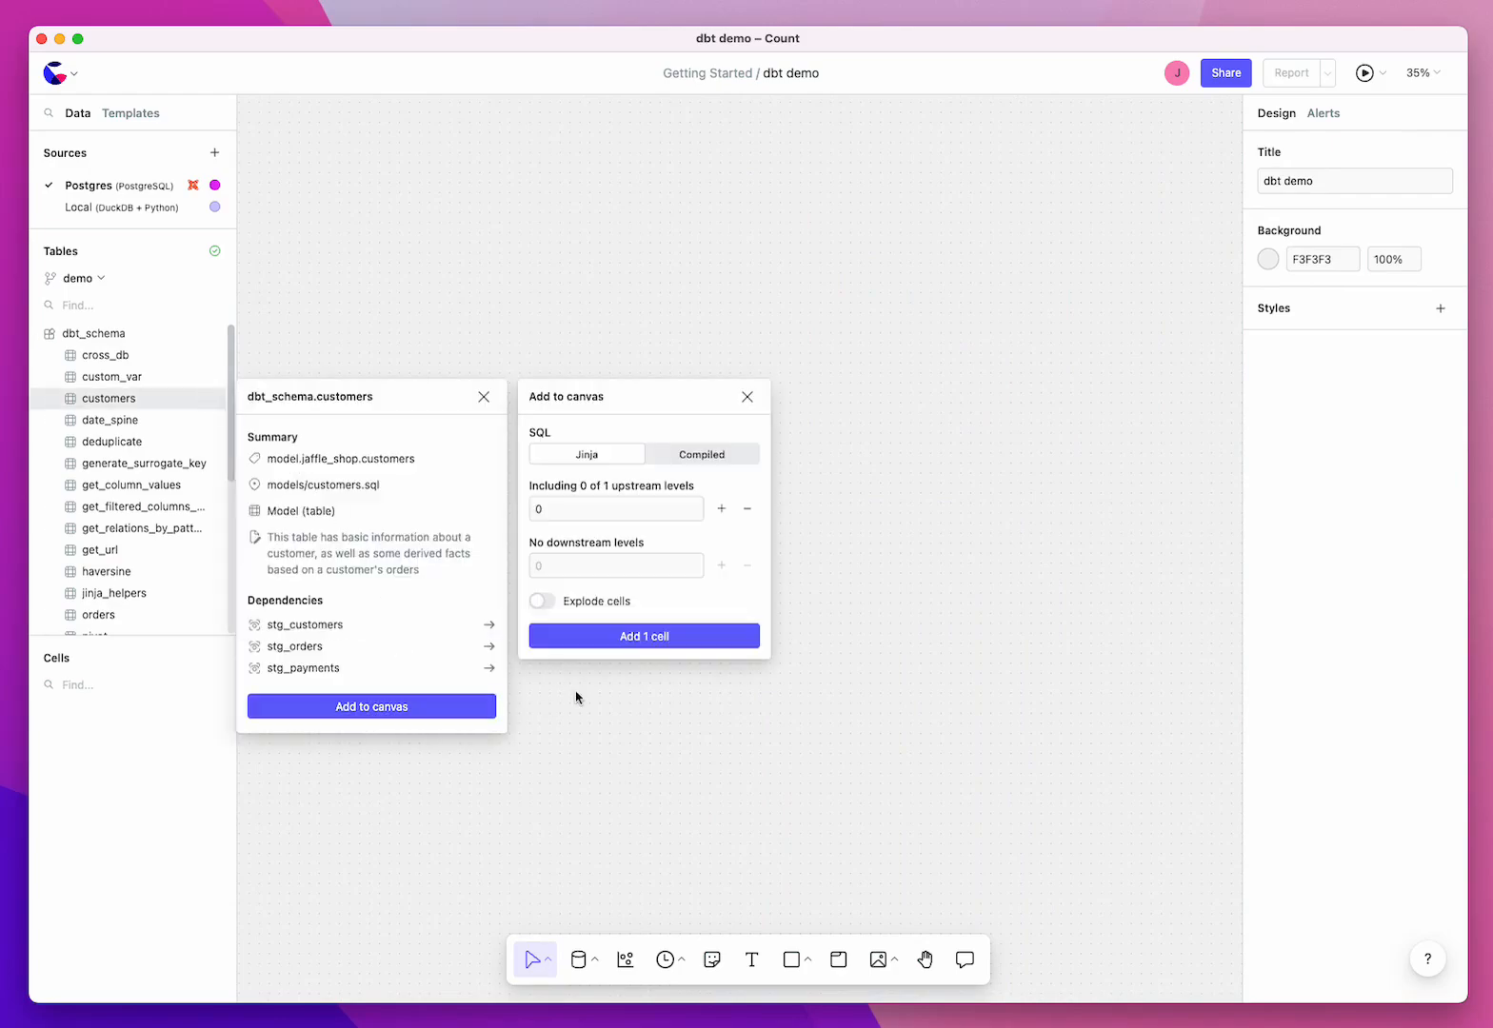
left_click(541, 601)
left_click(721, 509)
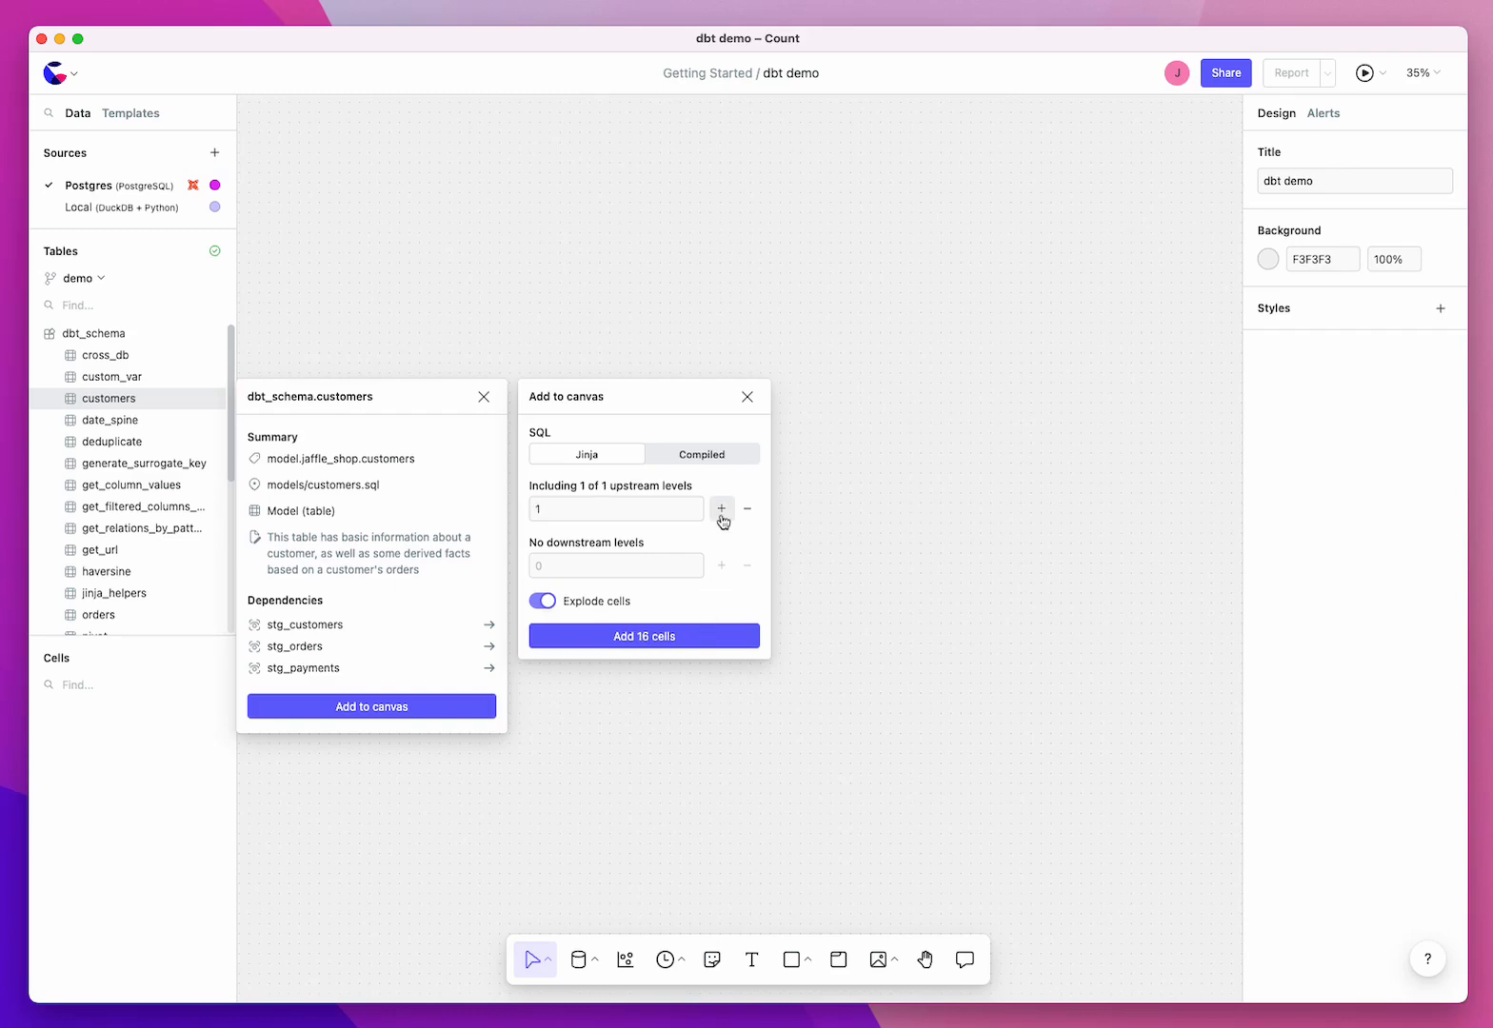
left_click(711, 632)
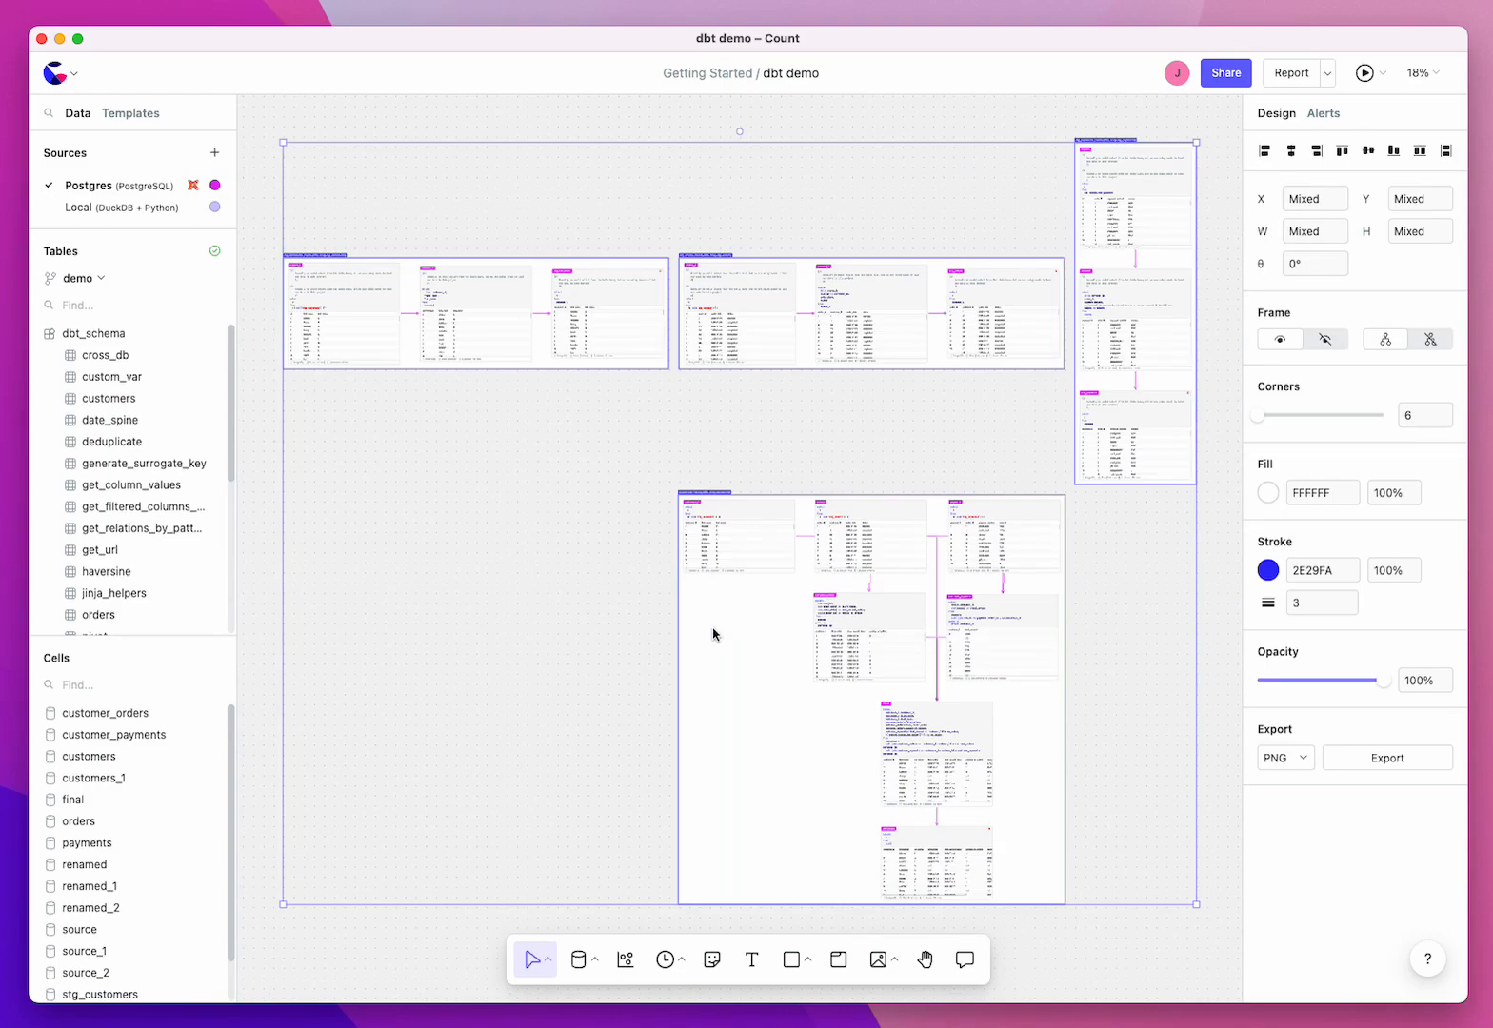
Step: Examine how the exploded customers and stg_customers models are laid out as frames of linked cells
left_click(477, 597)
scroll(709, 497, "up", 5)
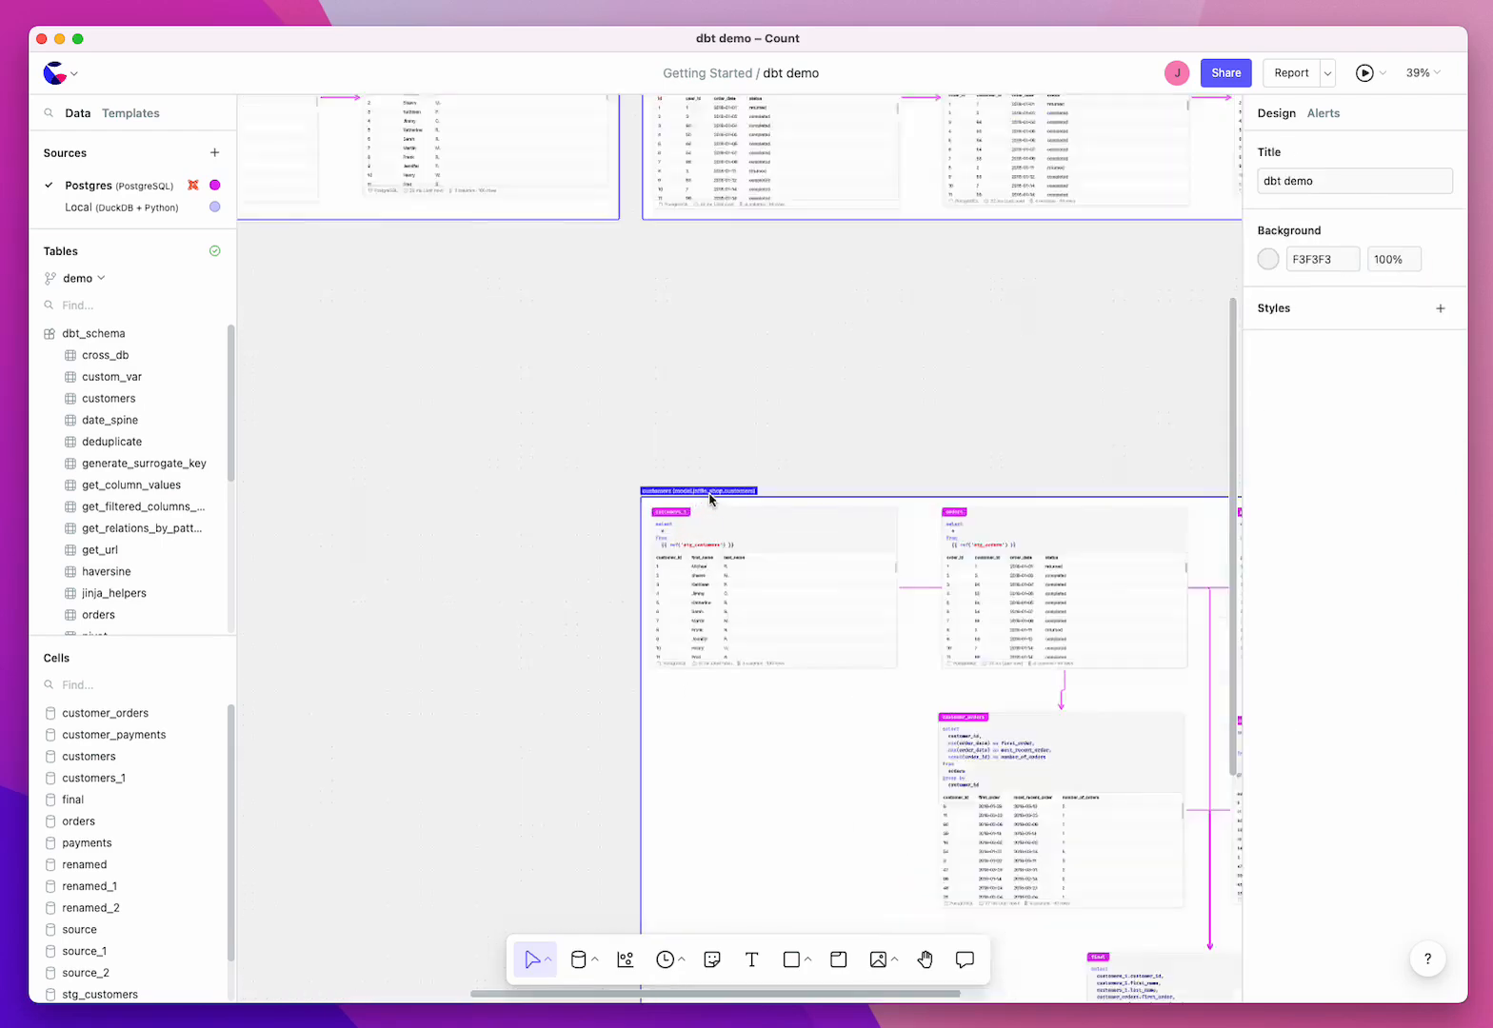
scroll(709, 497, "up", 5)
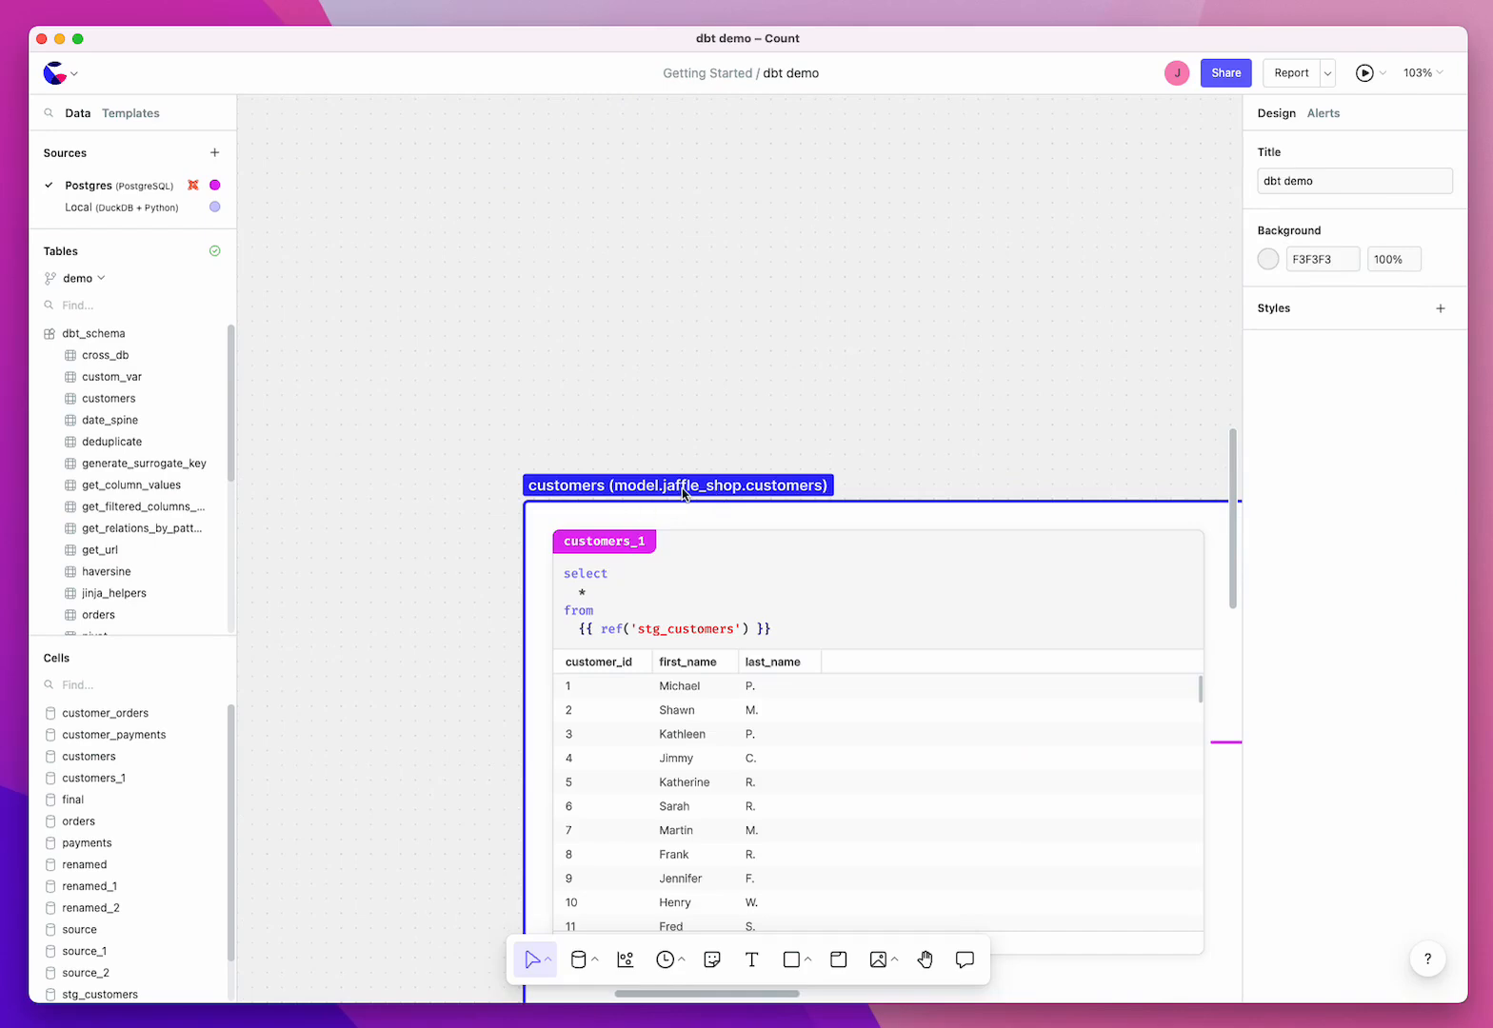
scroll(683, 493, "down", 10)
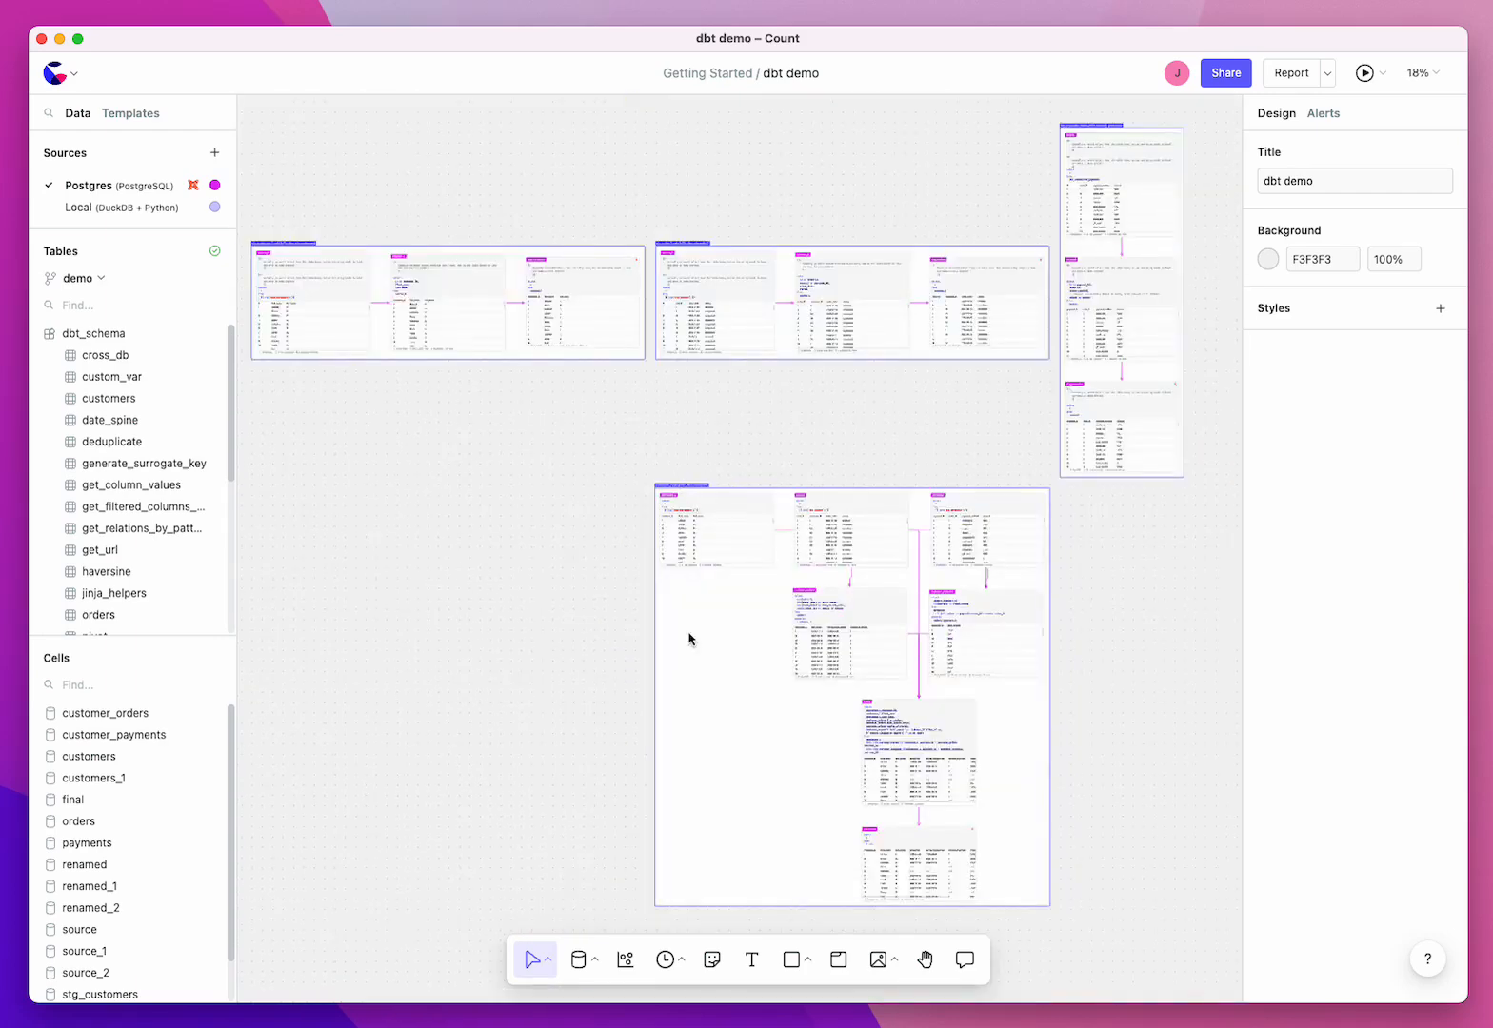
left_click_drag(598, 484, 1076, 836)
left_click(1148, 865)
scroll(1133, 814, "left", 1)
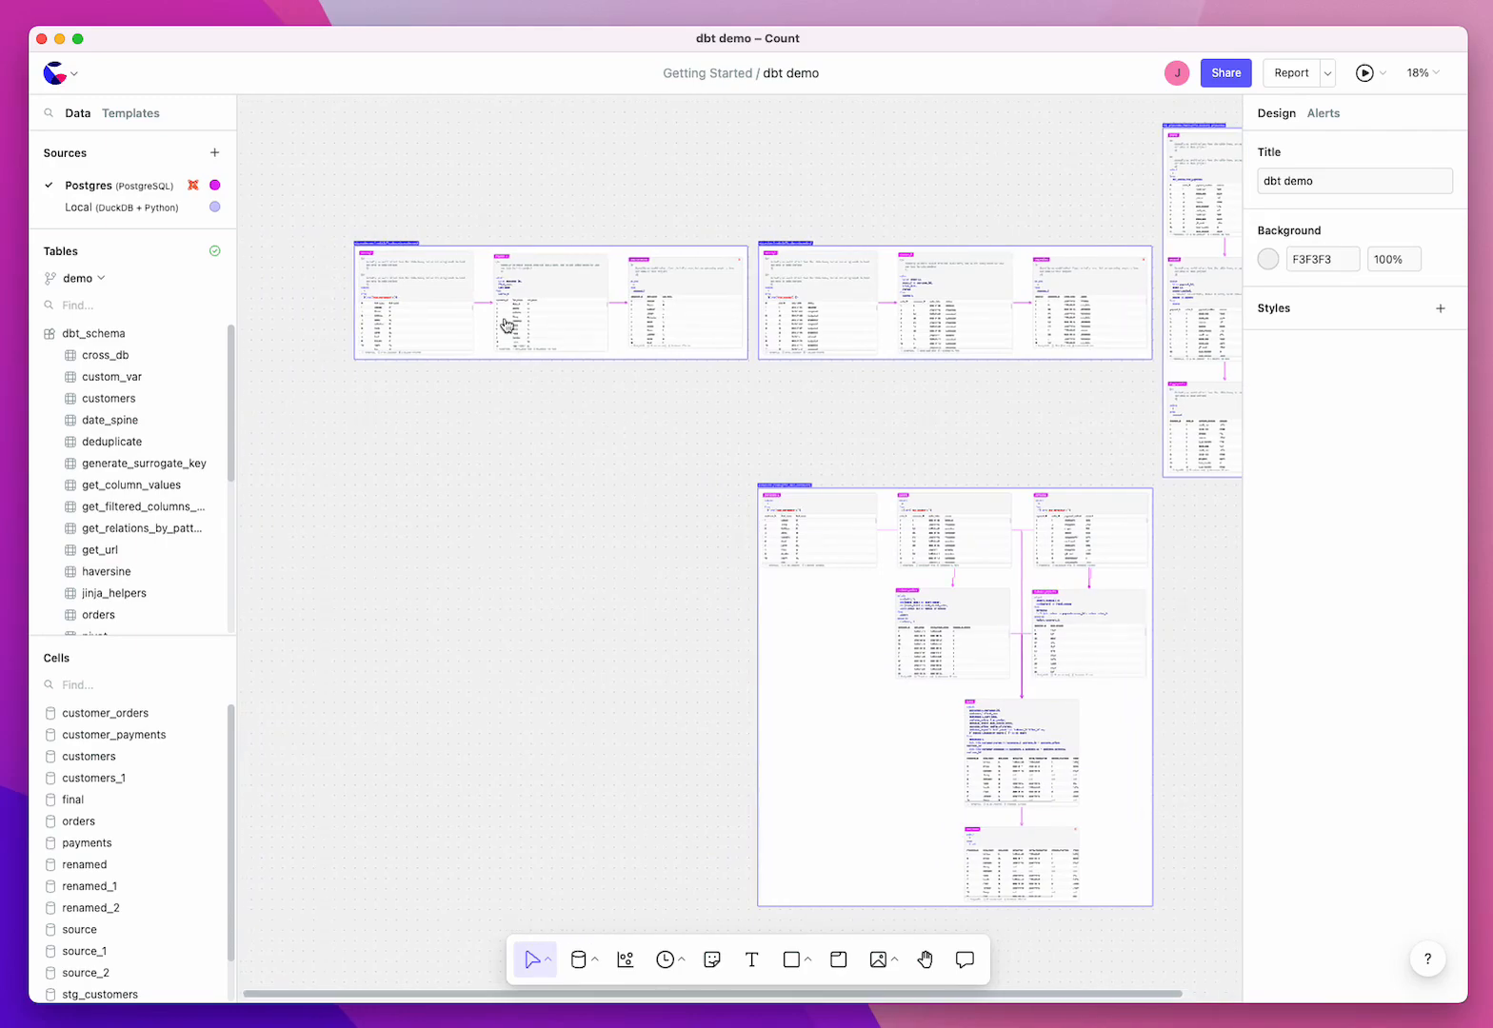
scroll(392, 239, "up", 6)
scroll(396, 237, "up", 4)
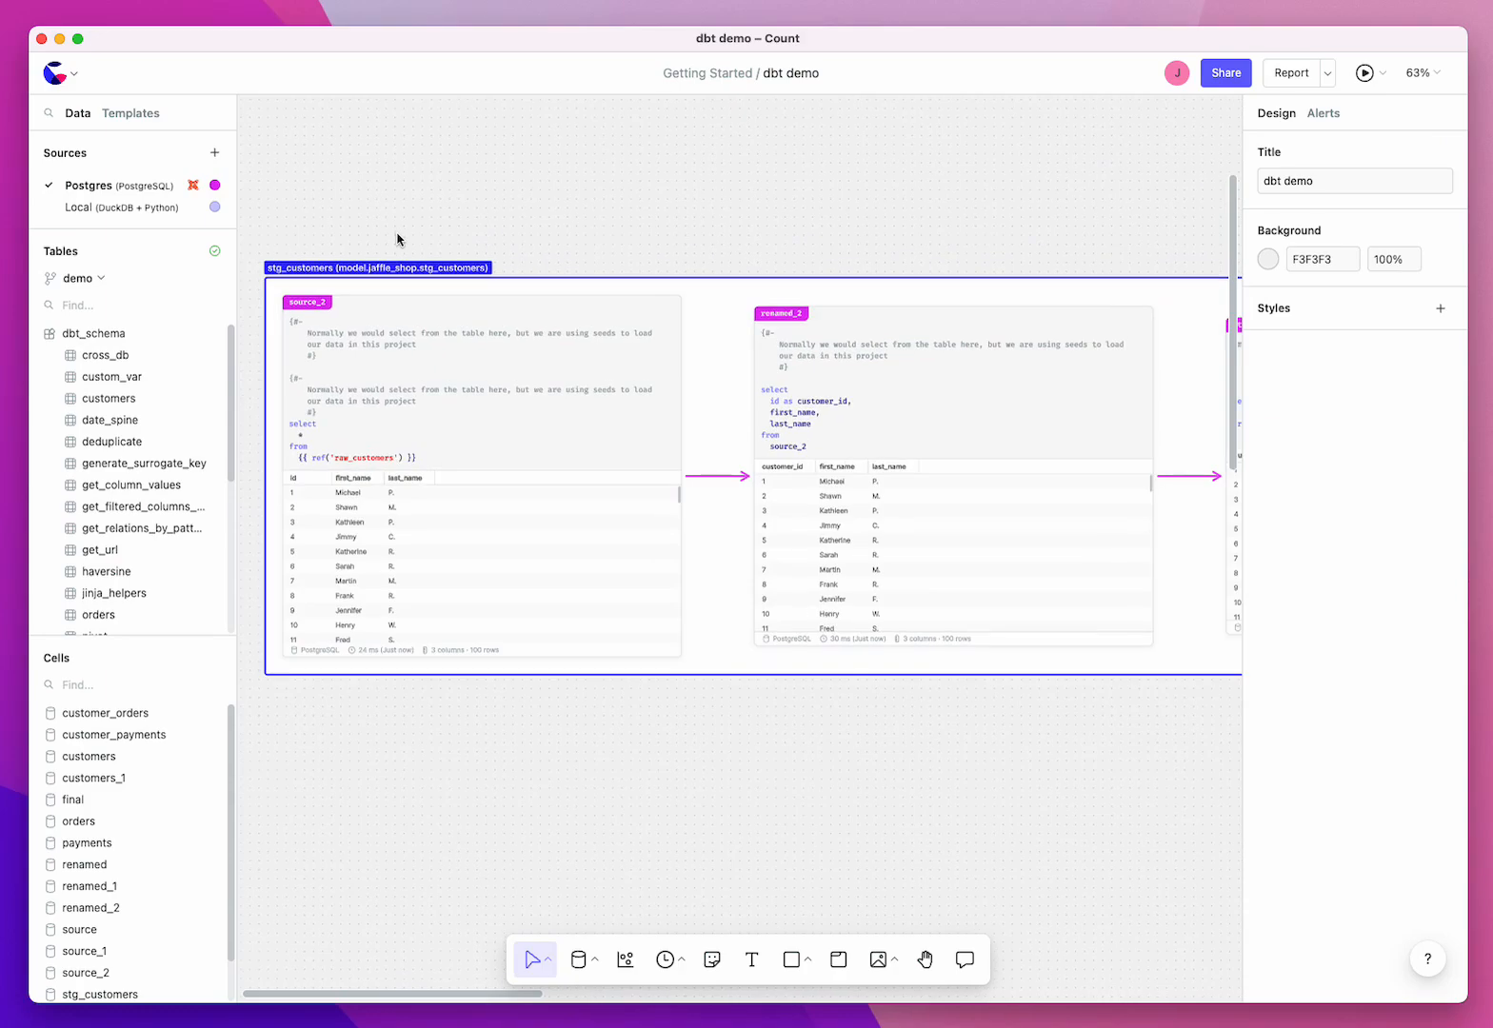
scroll(401, 249, "down", 10)
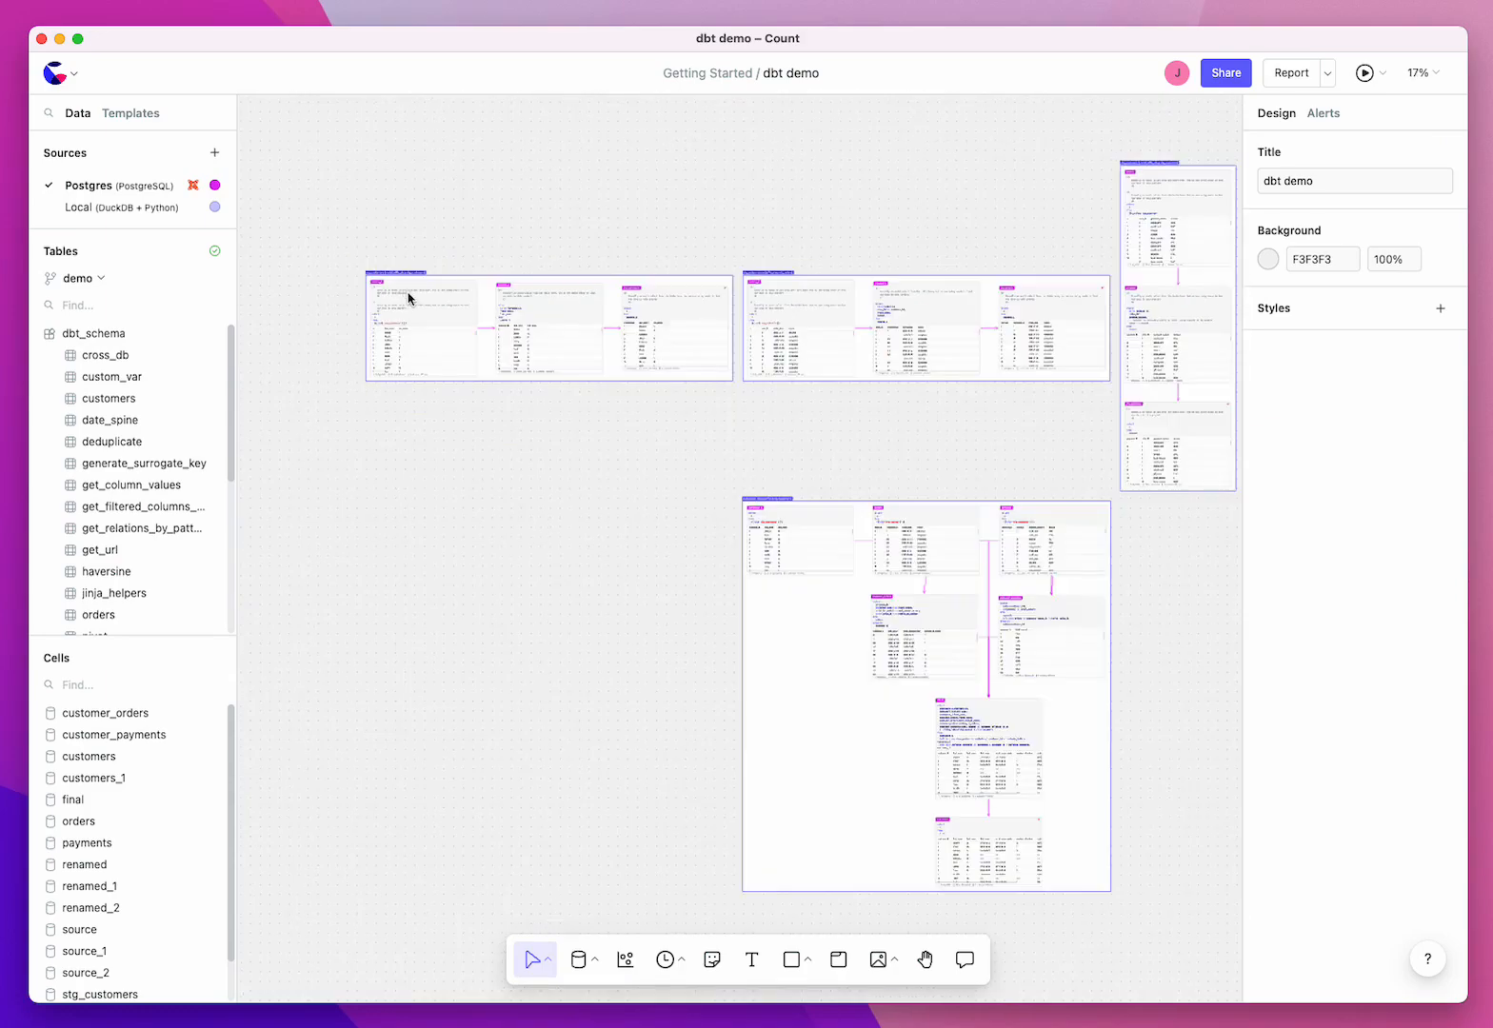
Step: Trace the customers_1 cell to its upstream stg_customers cell, and add "limit 10" to the stg_customers query and run it
left_click(813, 556)
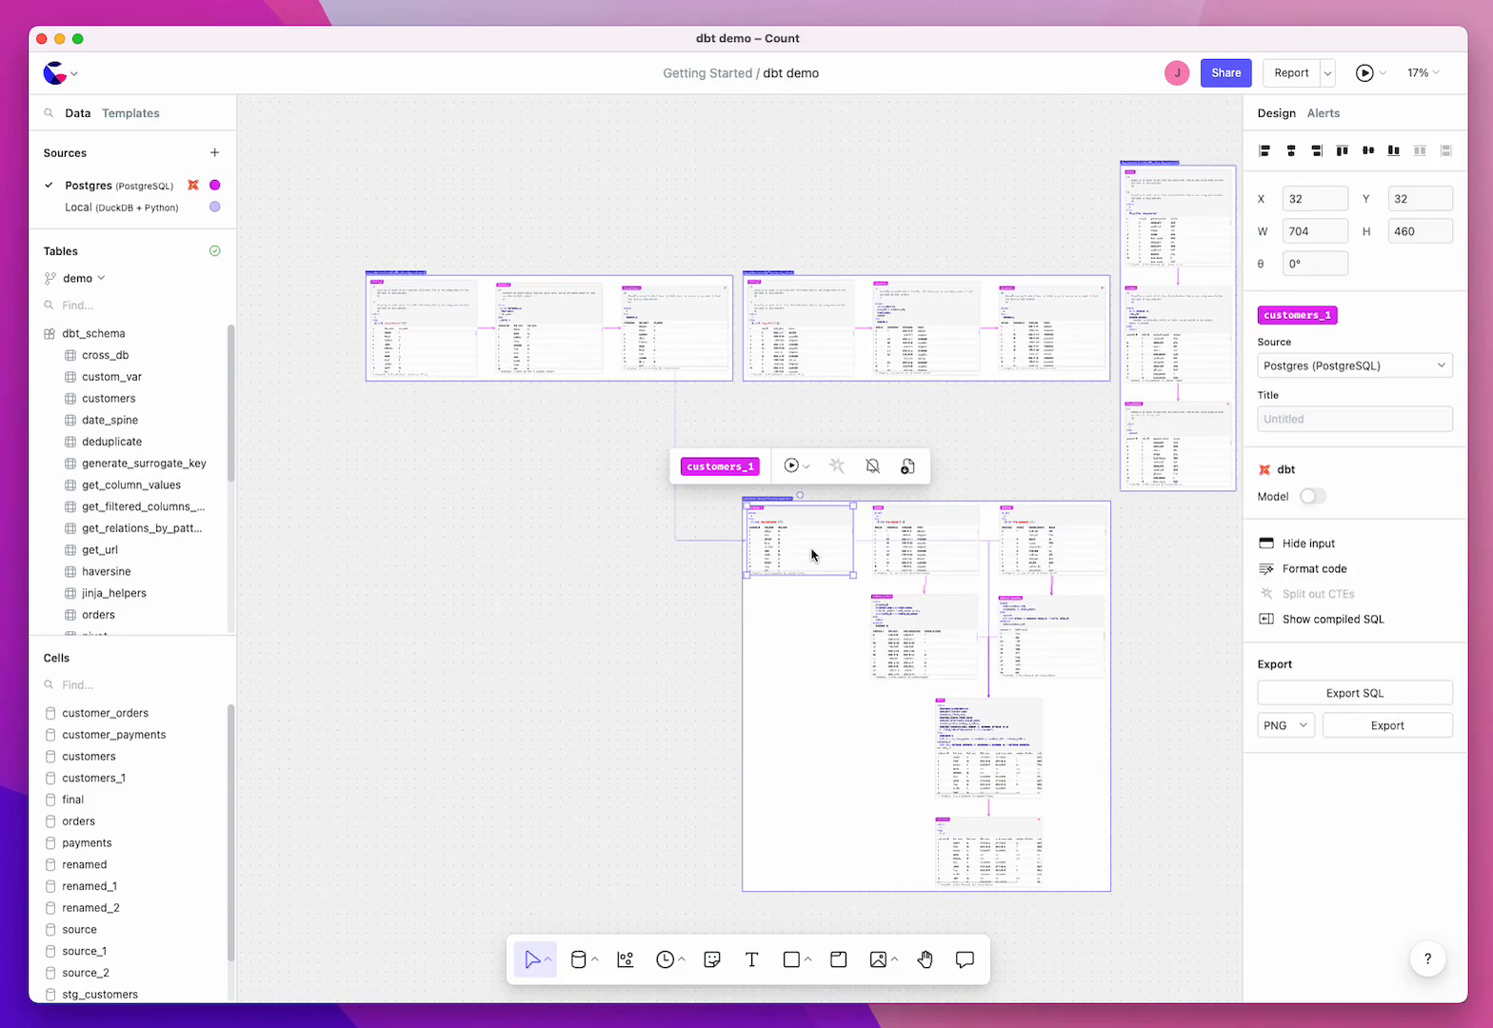
scroll(812, 556, "up", 5)
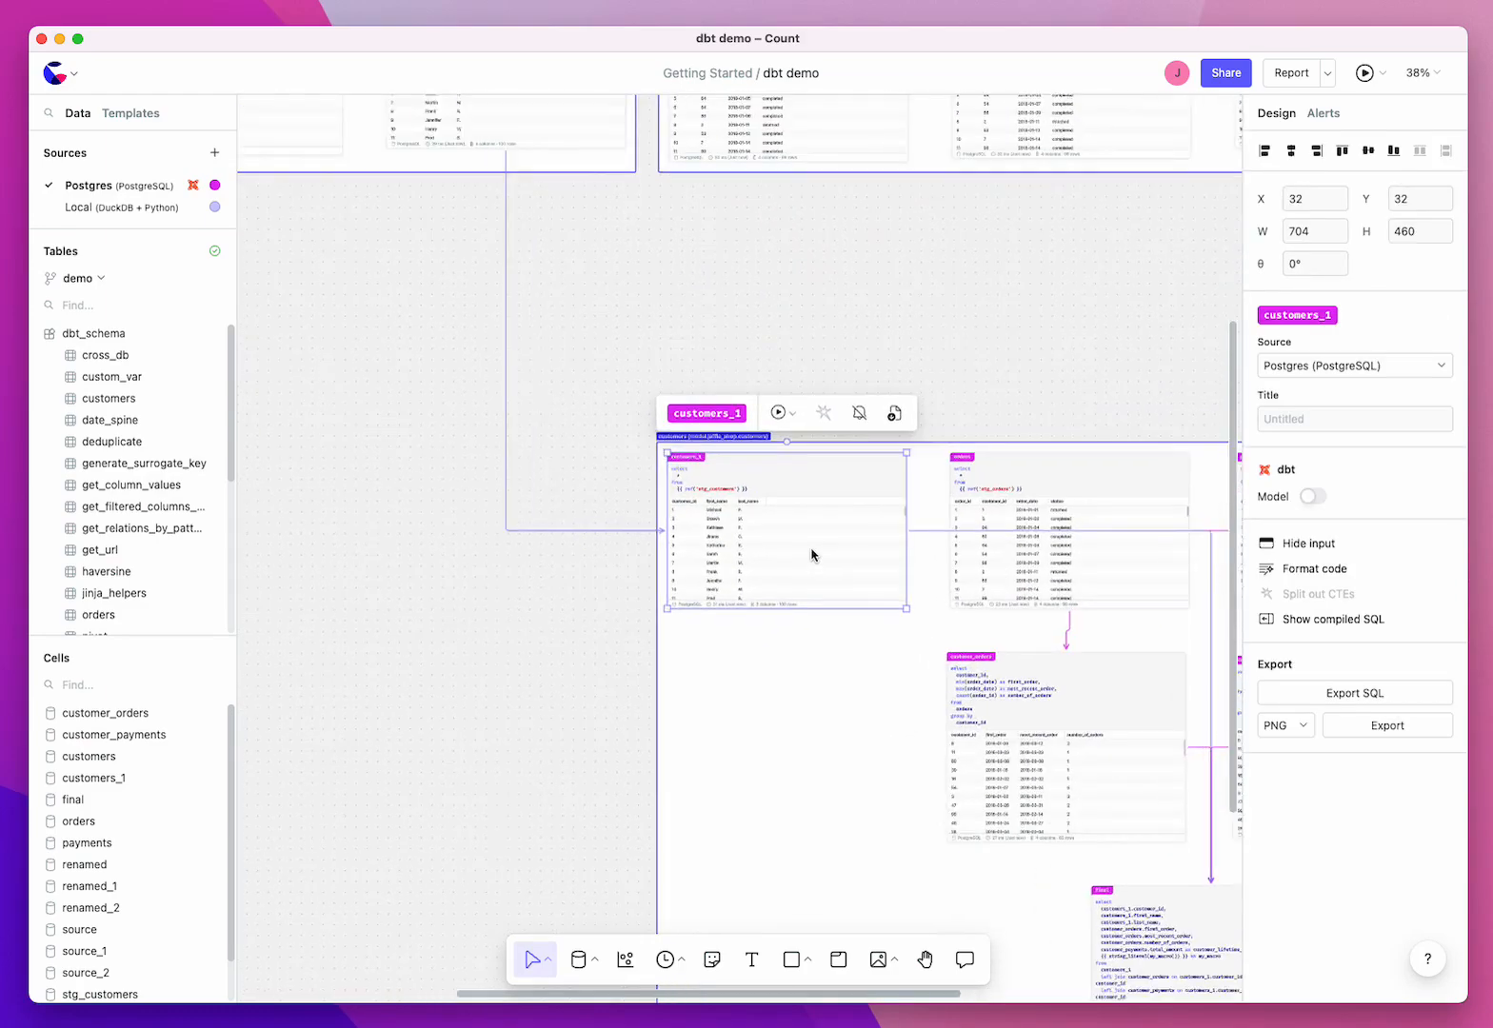
scroll(619, 591, "up", 3)
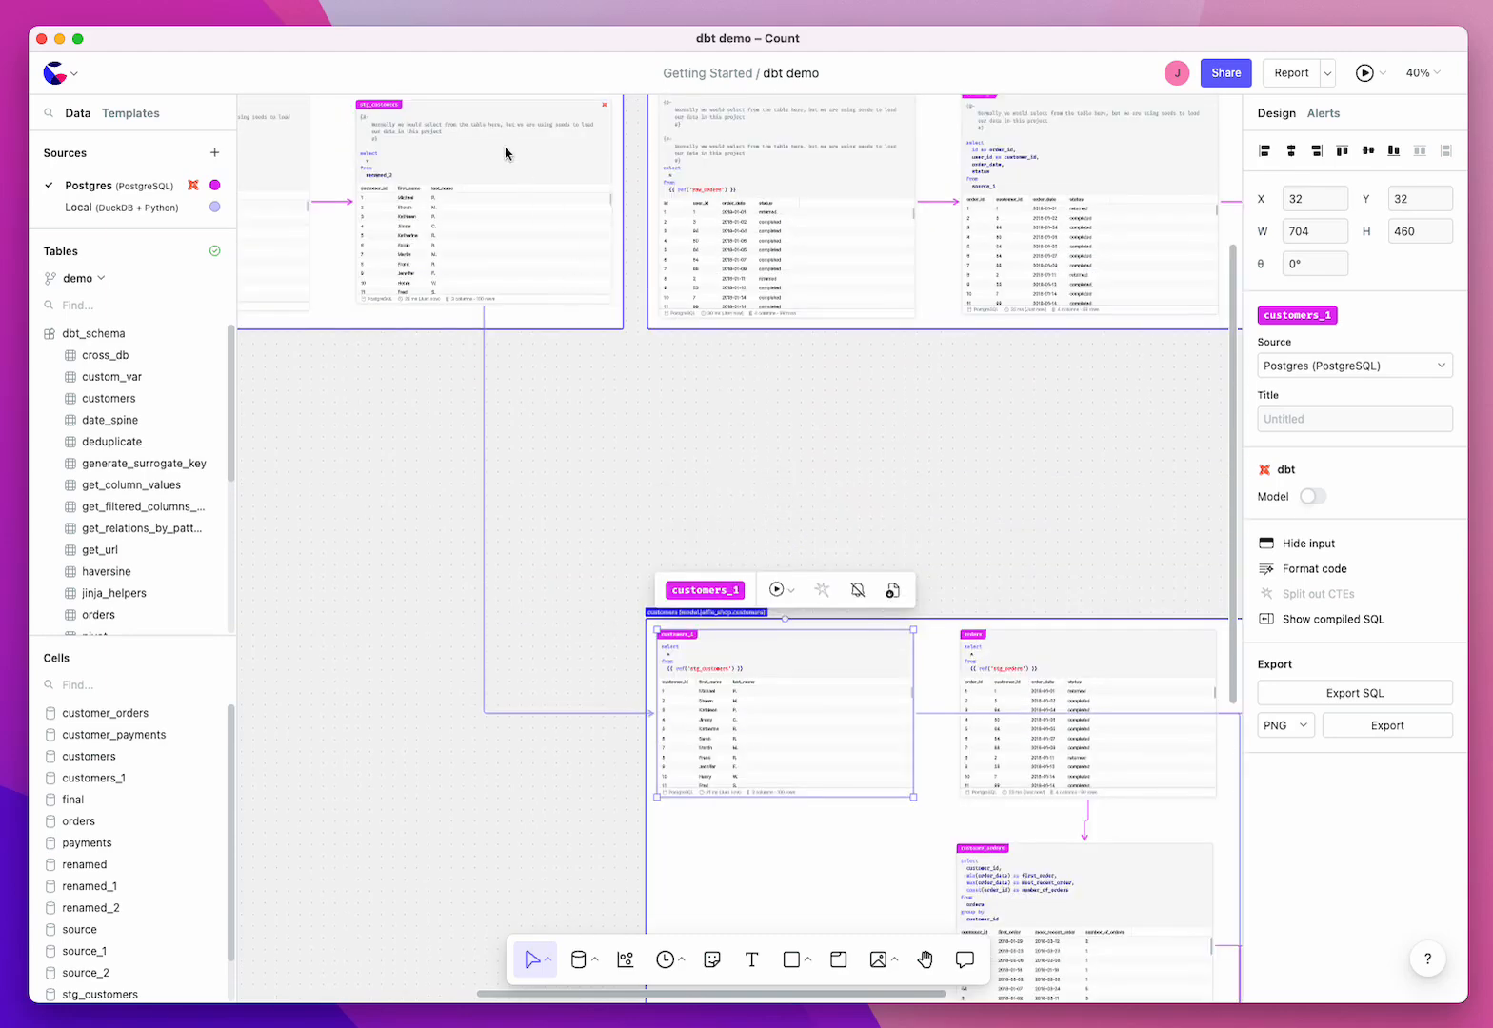
left_click(486, 180)
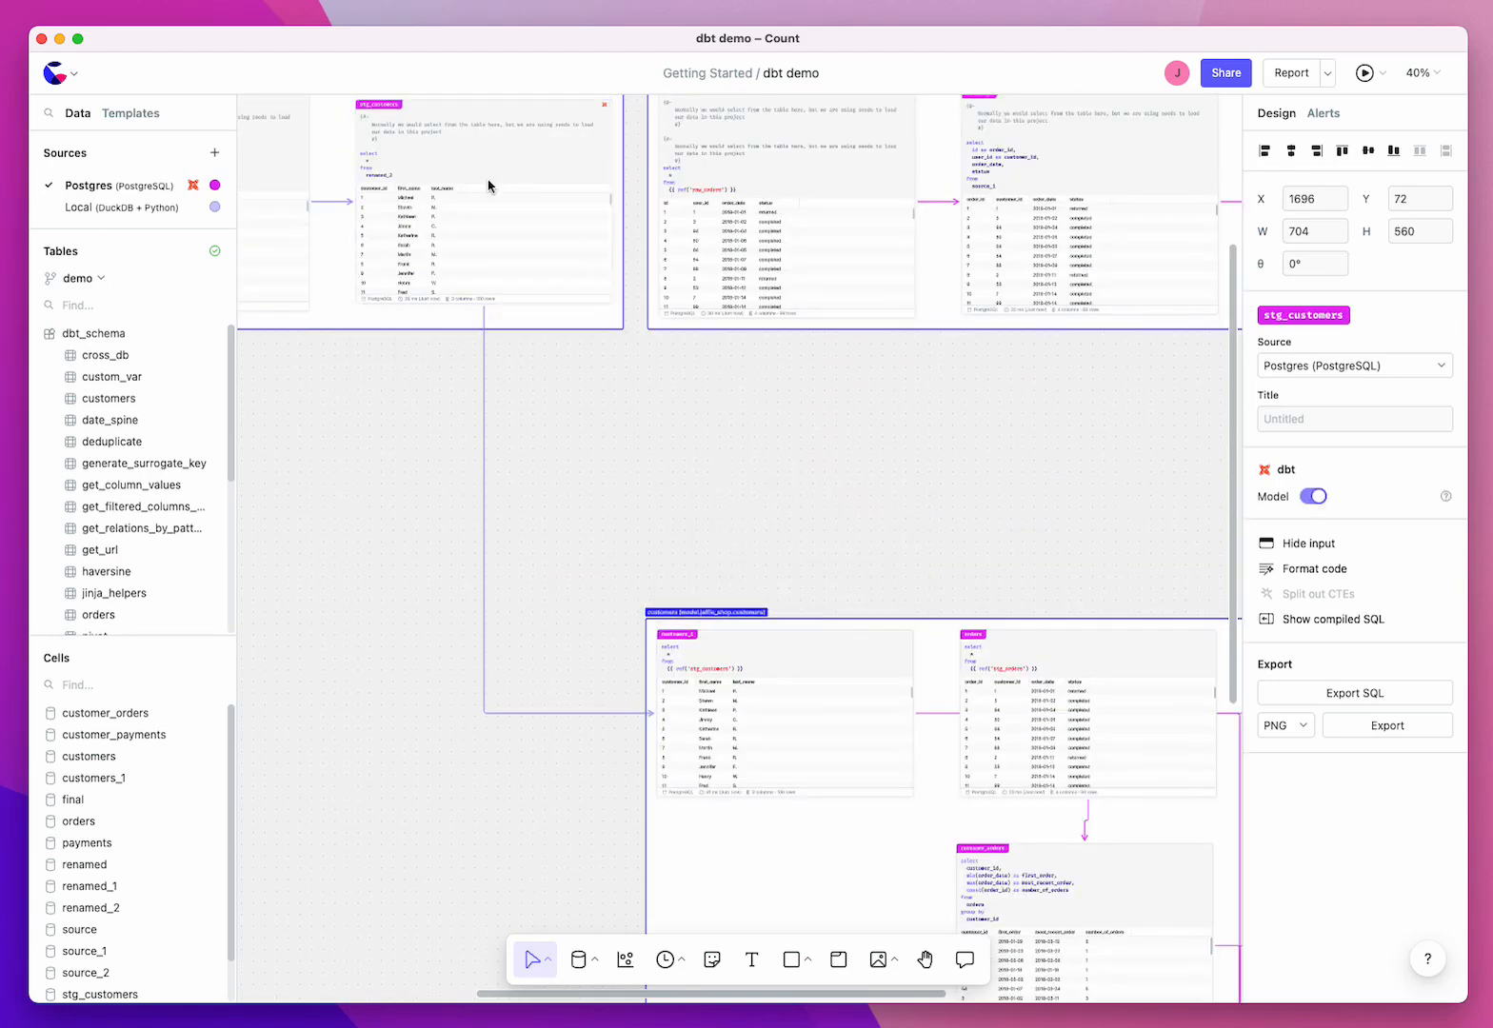
type("limit 10")
key("super+Return")
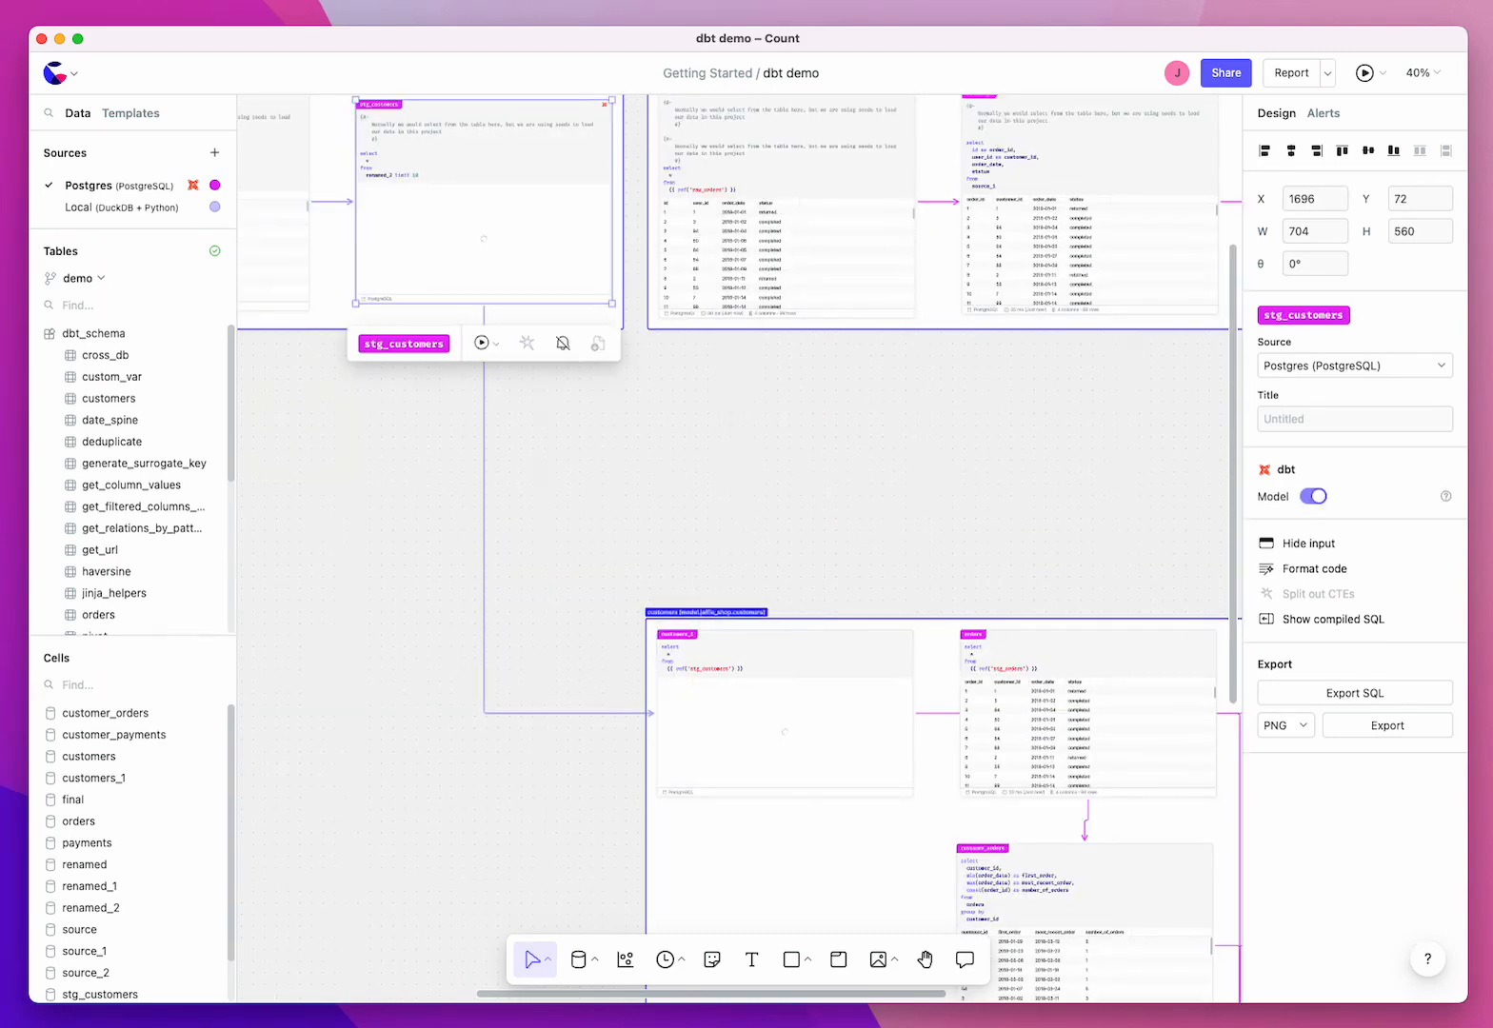
left_click(710, 407)
scroll(590, 475, "down", 3, "ctrl")
scroll(591, 480, "down", 4, "ctrl")
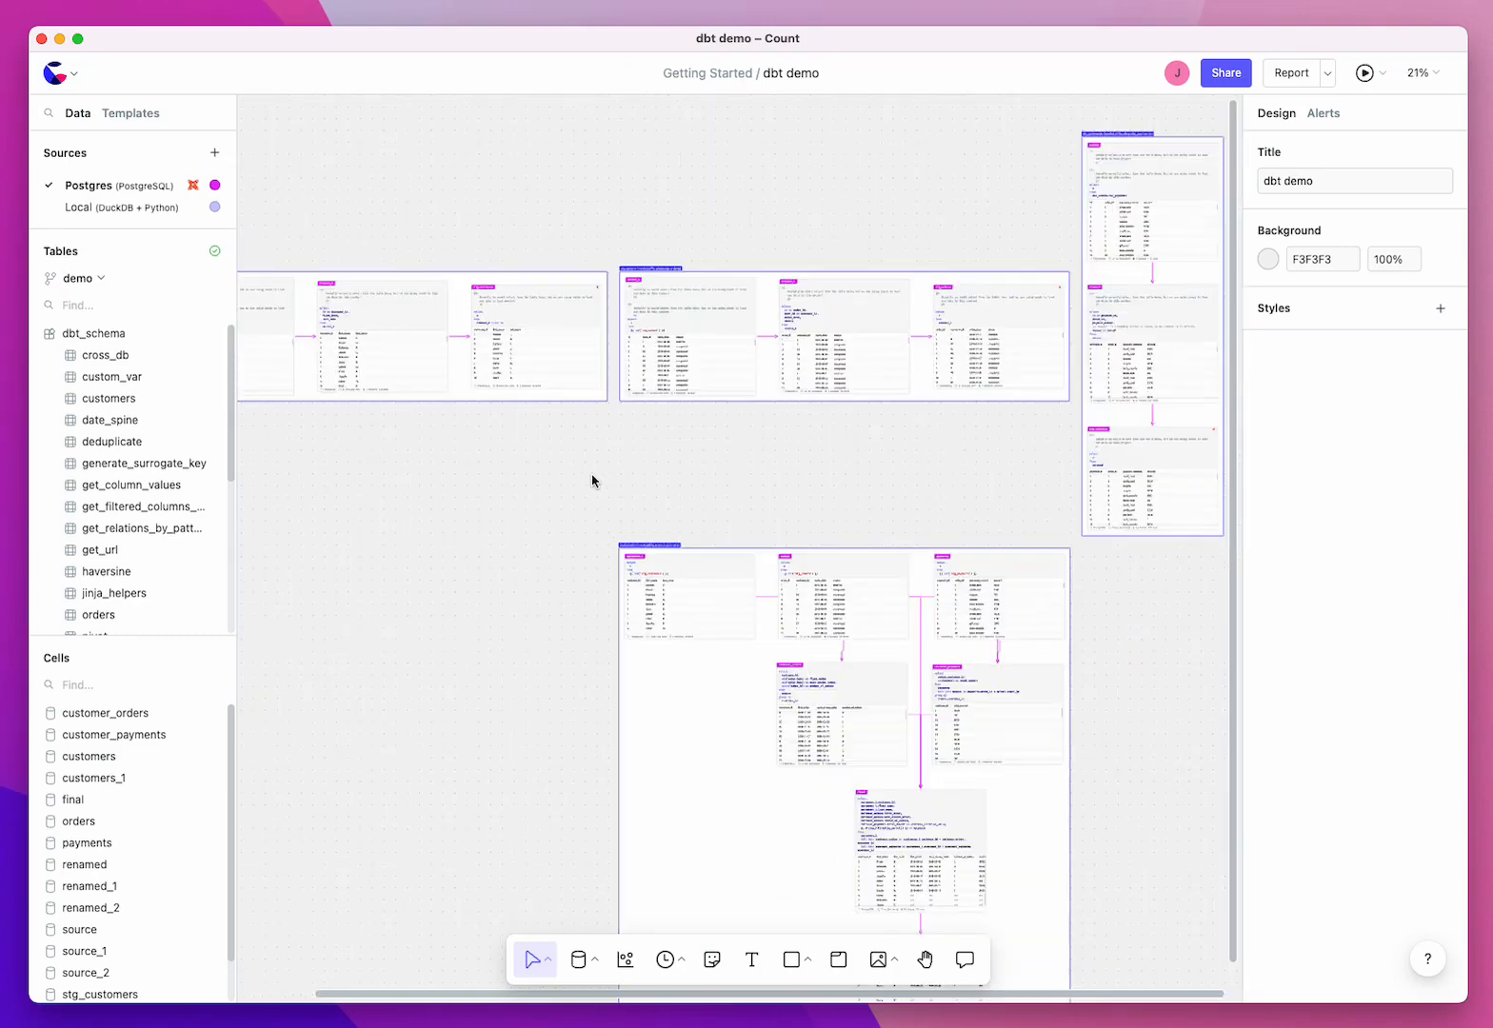
scroll(596, 479, "left", 1)
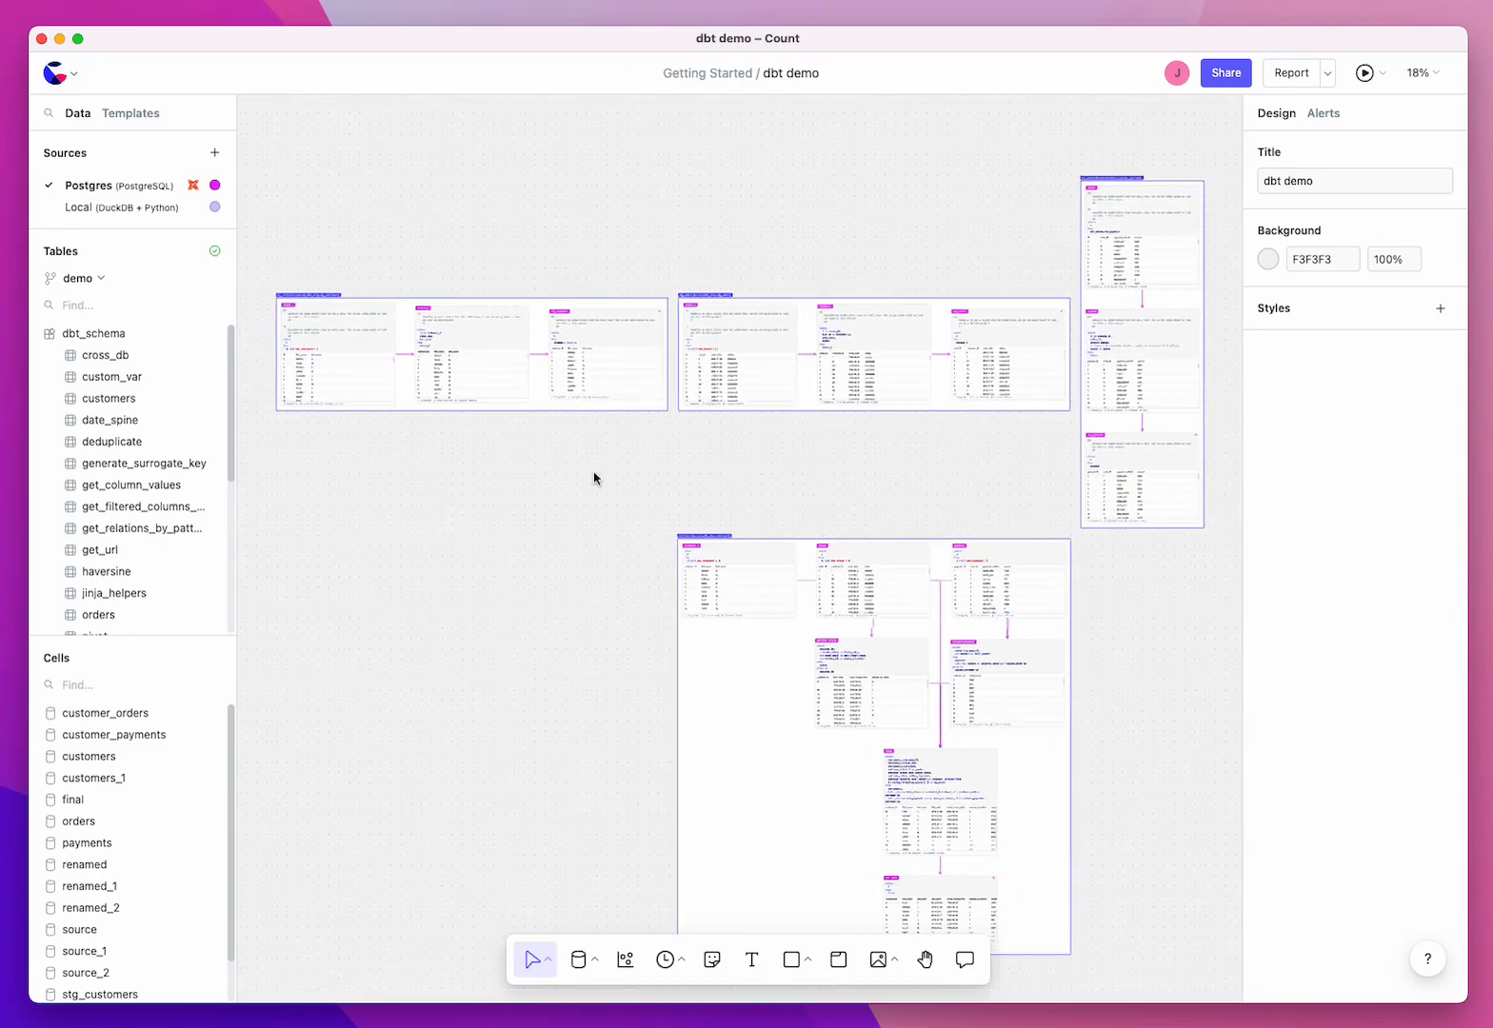
scroll(595, 481, "down", 1)
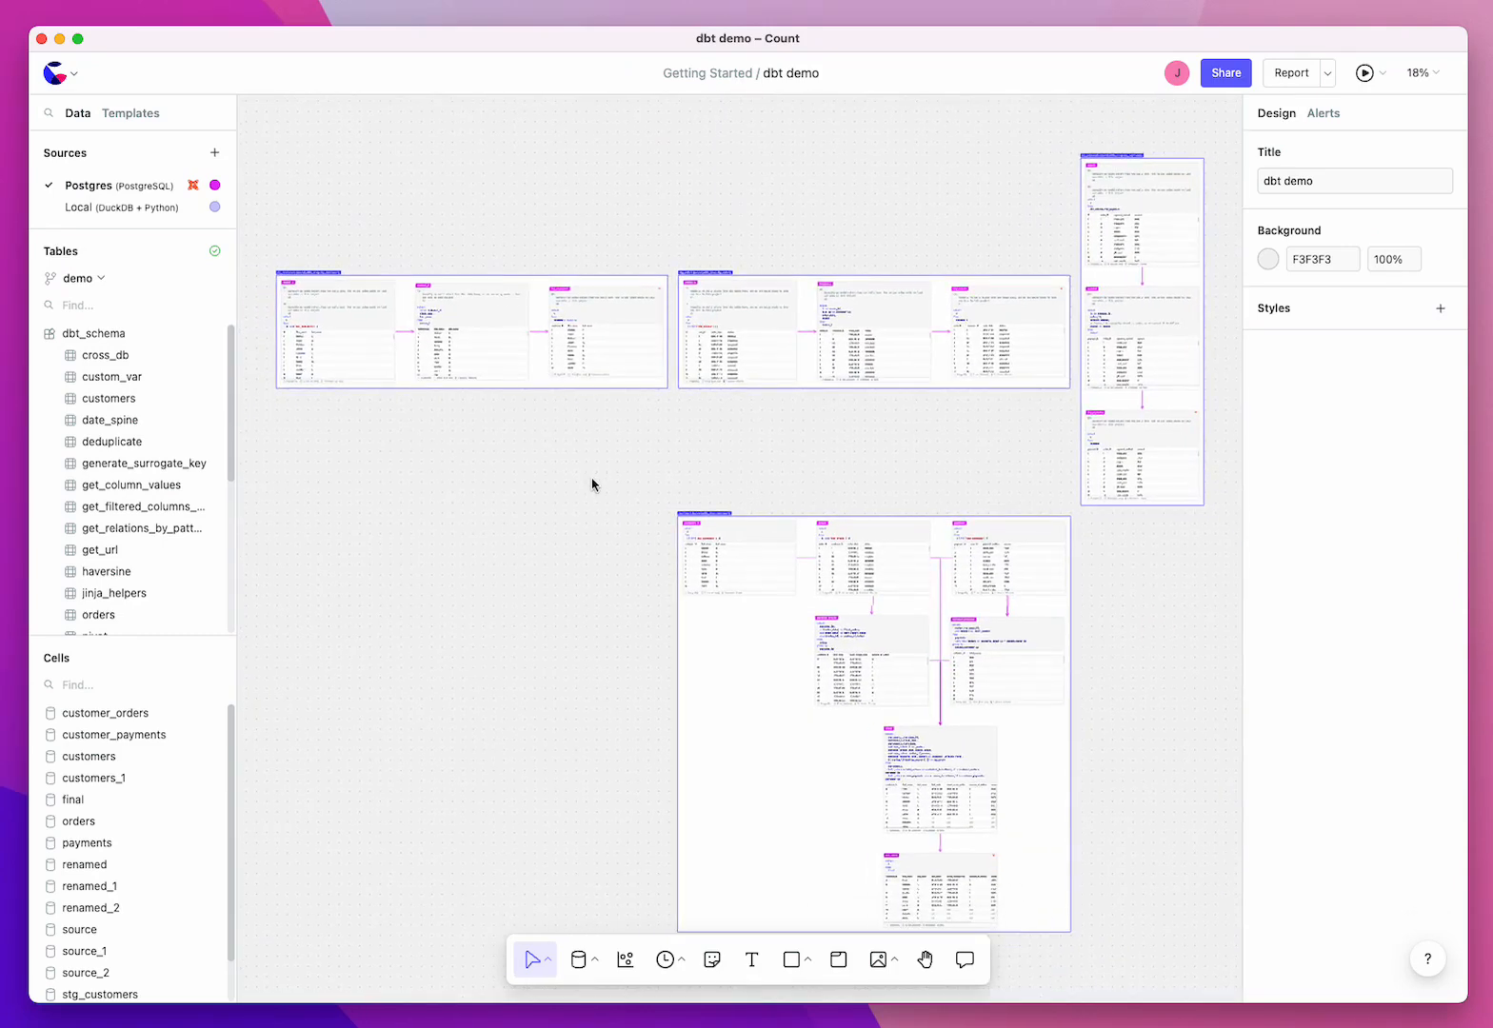